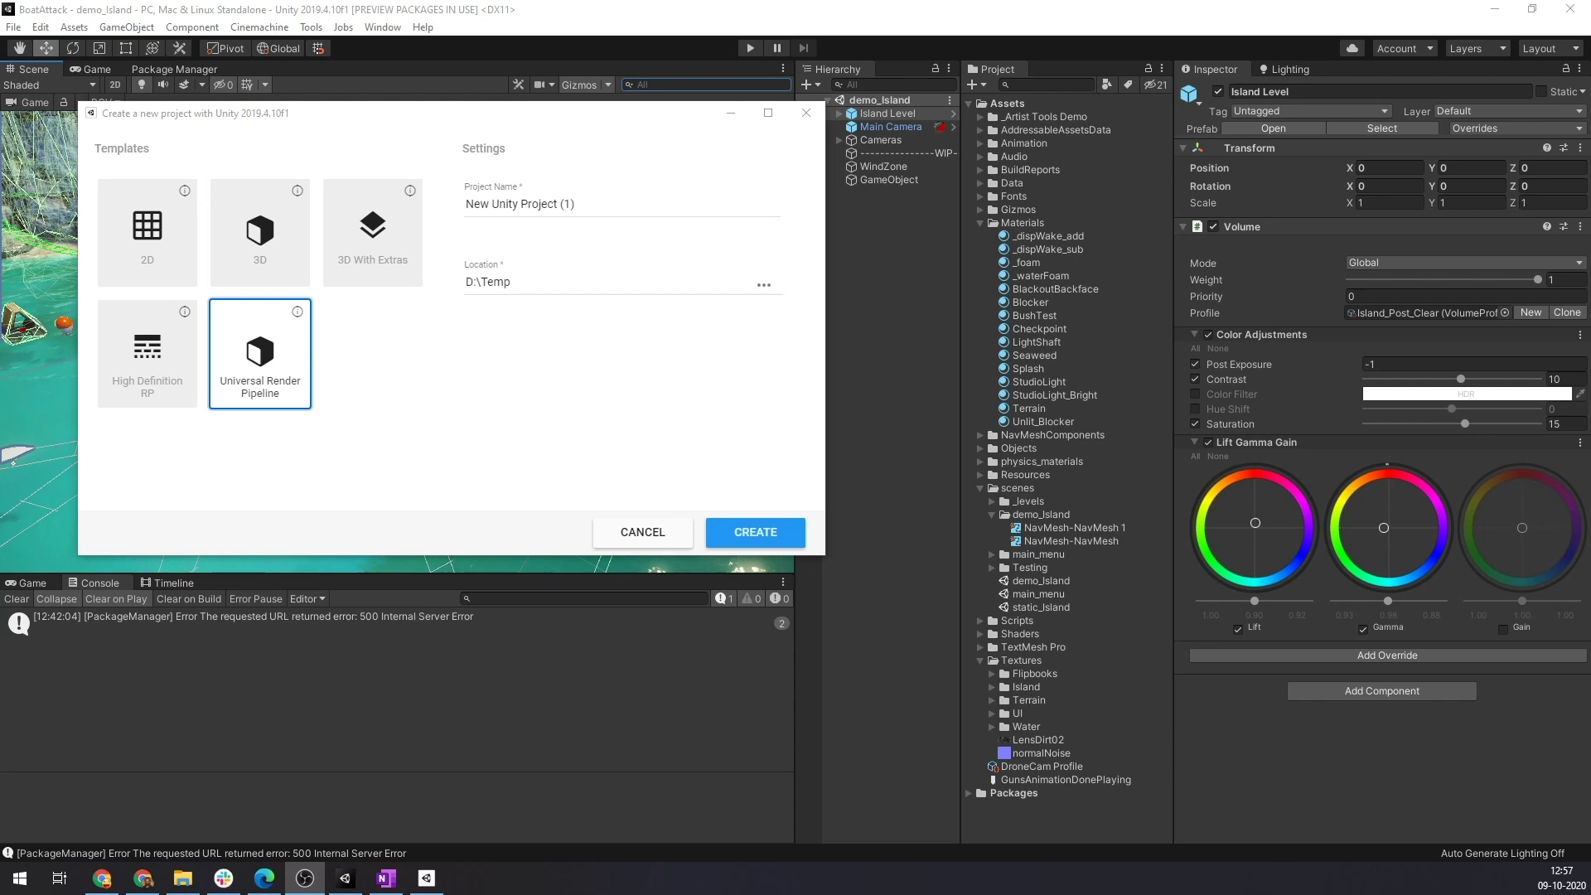
Close the Create Project dialog without creating a new project
{"action": "key", "text": "alt+F4"}
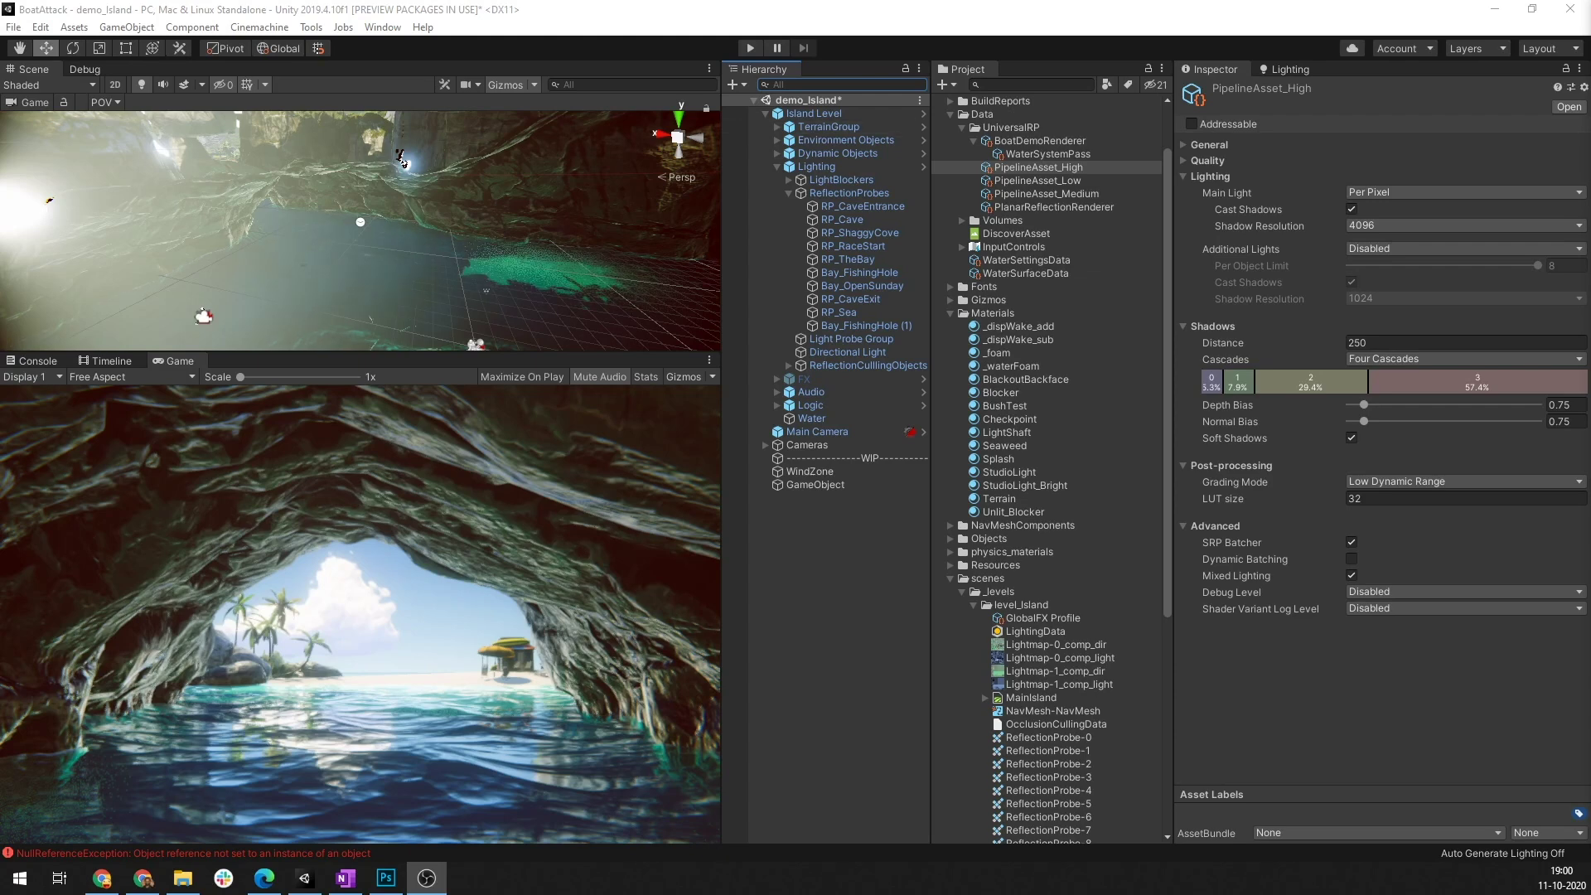
{"action": "left_click", "coordinate": [39, 27]}
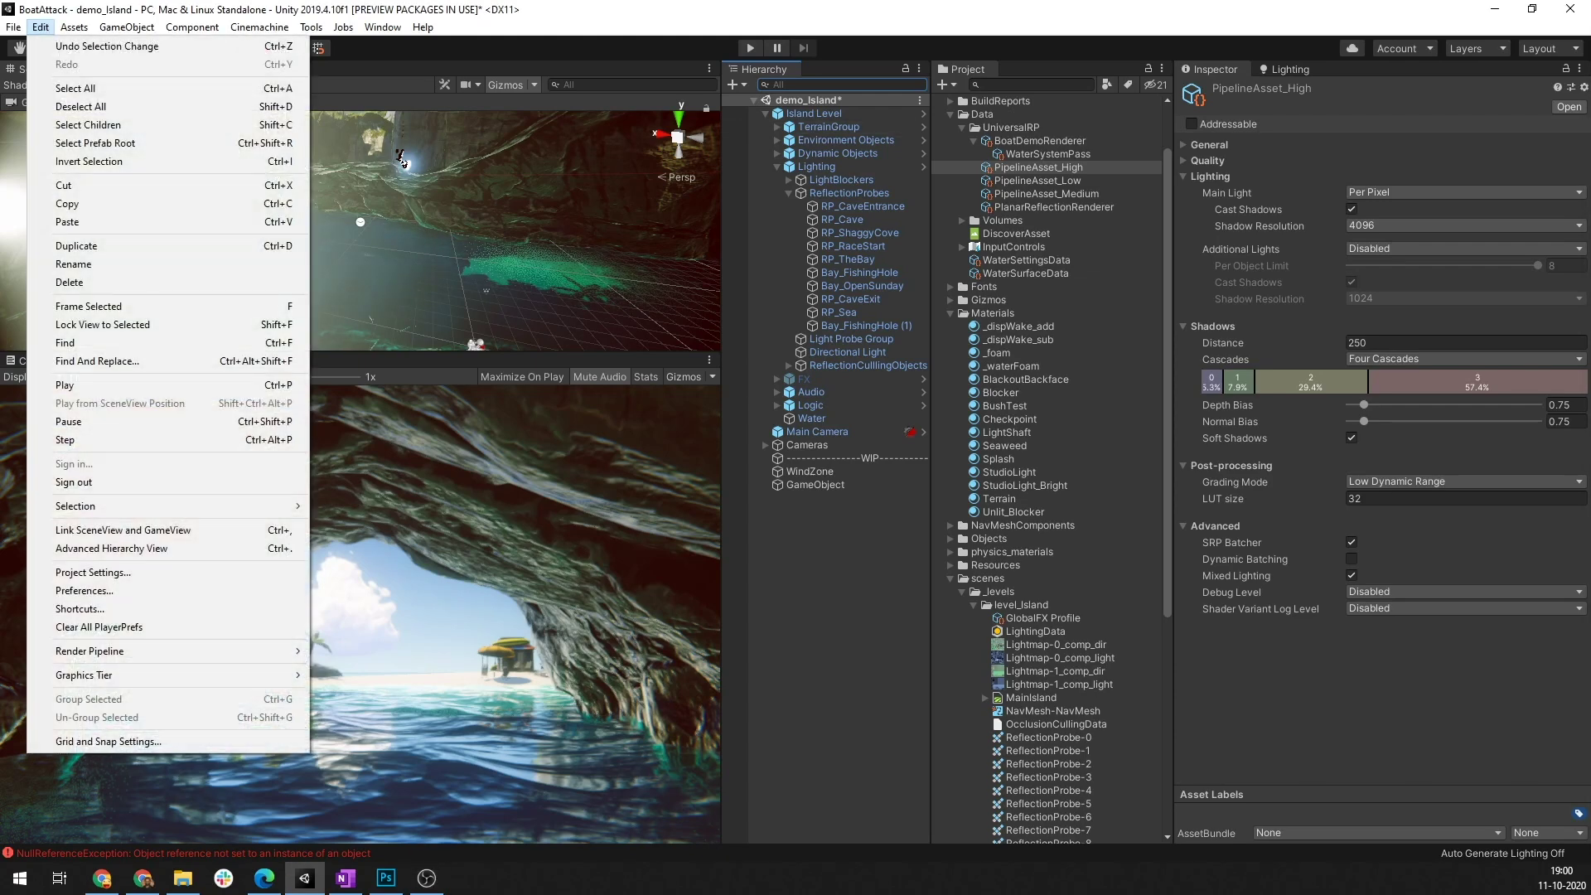
{"action": "left_click", "coordinate": [93, 572]}
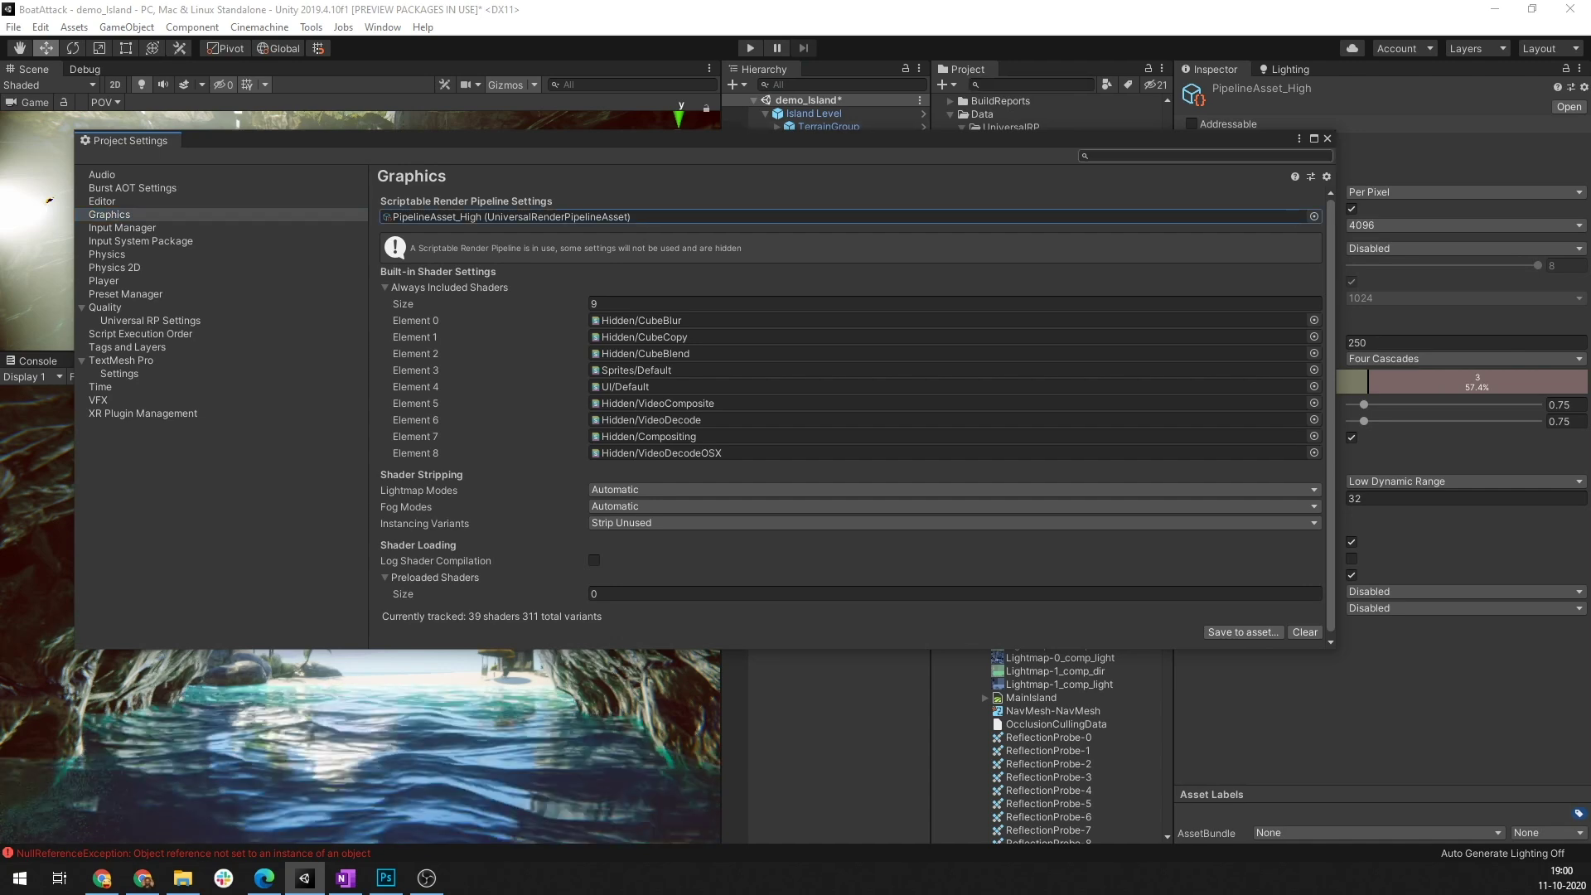
{"action": "left_click", "coordinate": [1327, 138]}
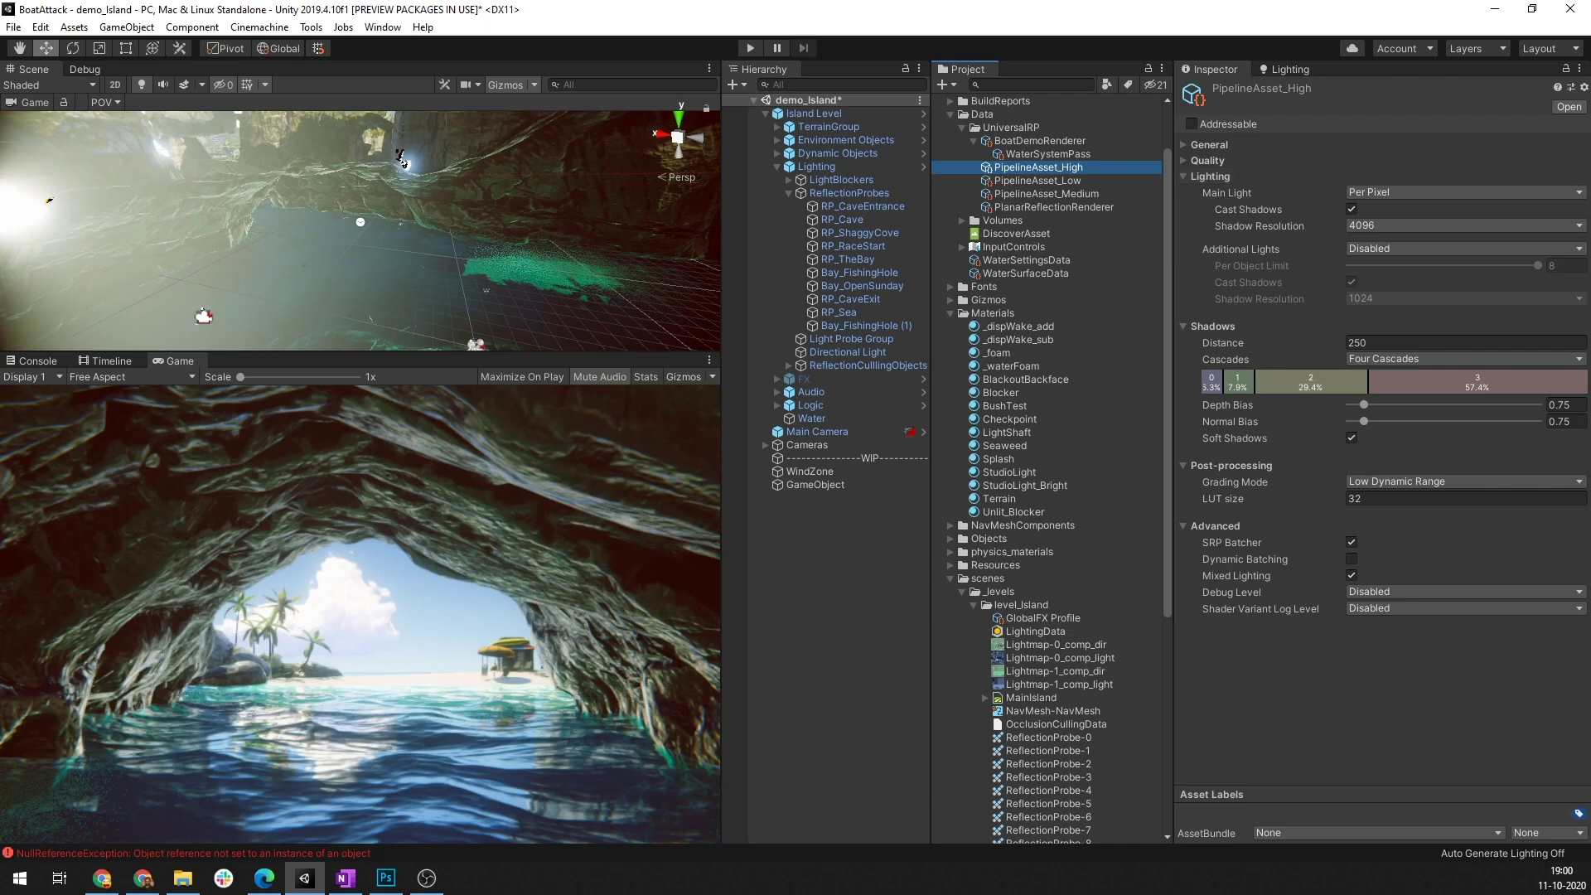
{"action": "mouse_move", "coordinate": [1226, 195]}
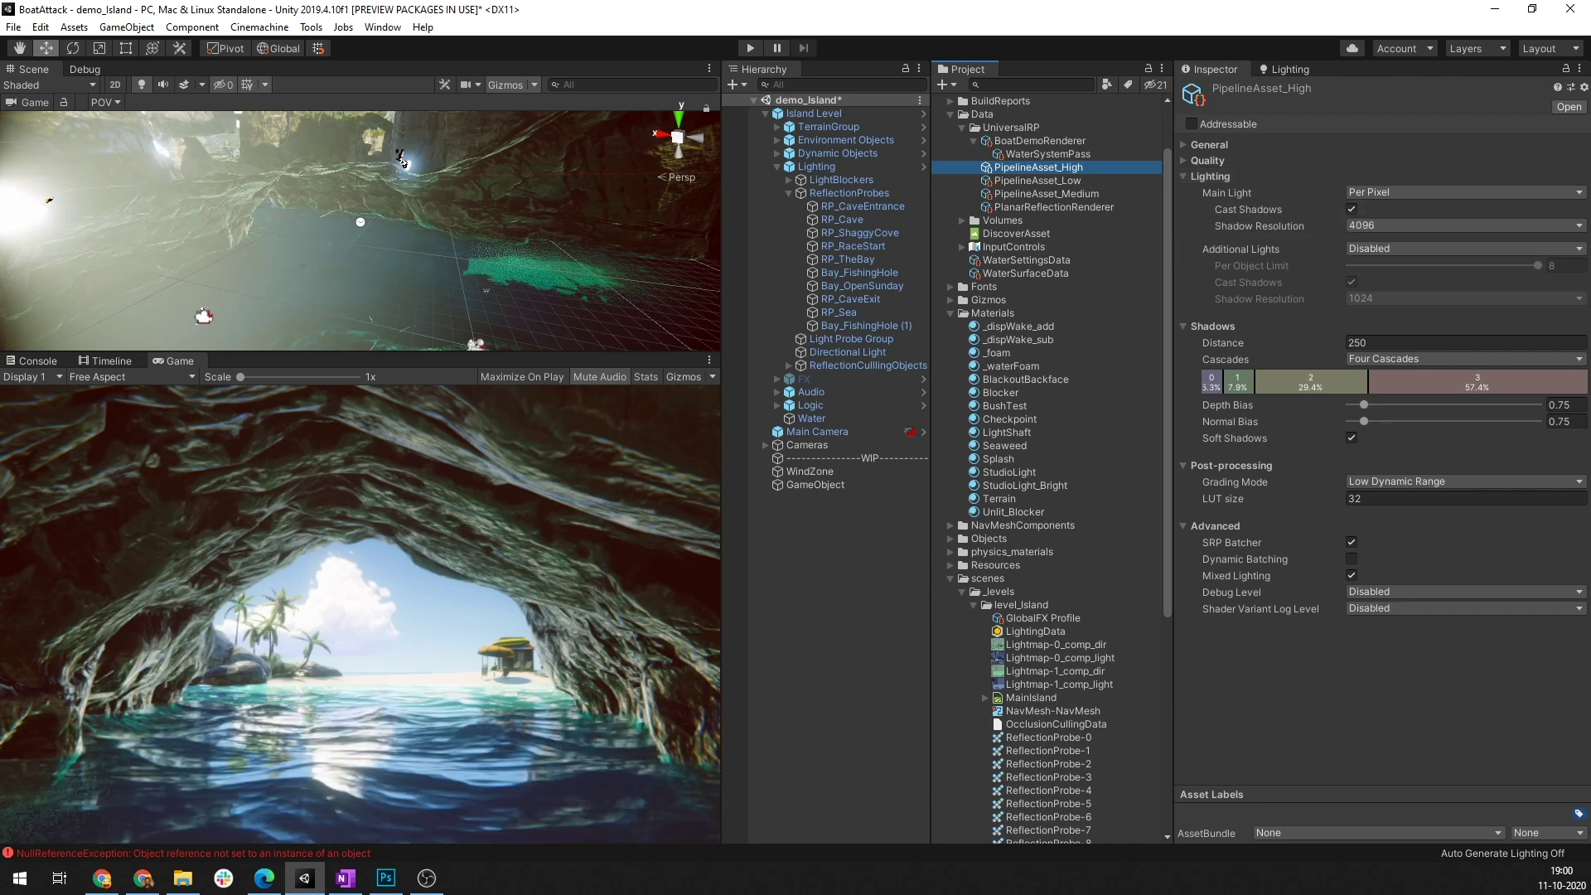
Check the pipeline asset's Main Light and Shadow Distance settings
{"action": "mouse_move", "coordinate": [1223, 343]}
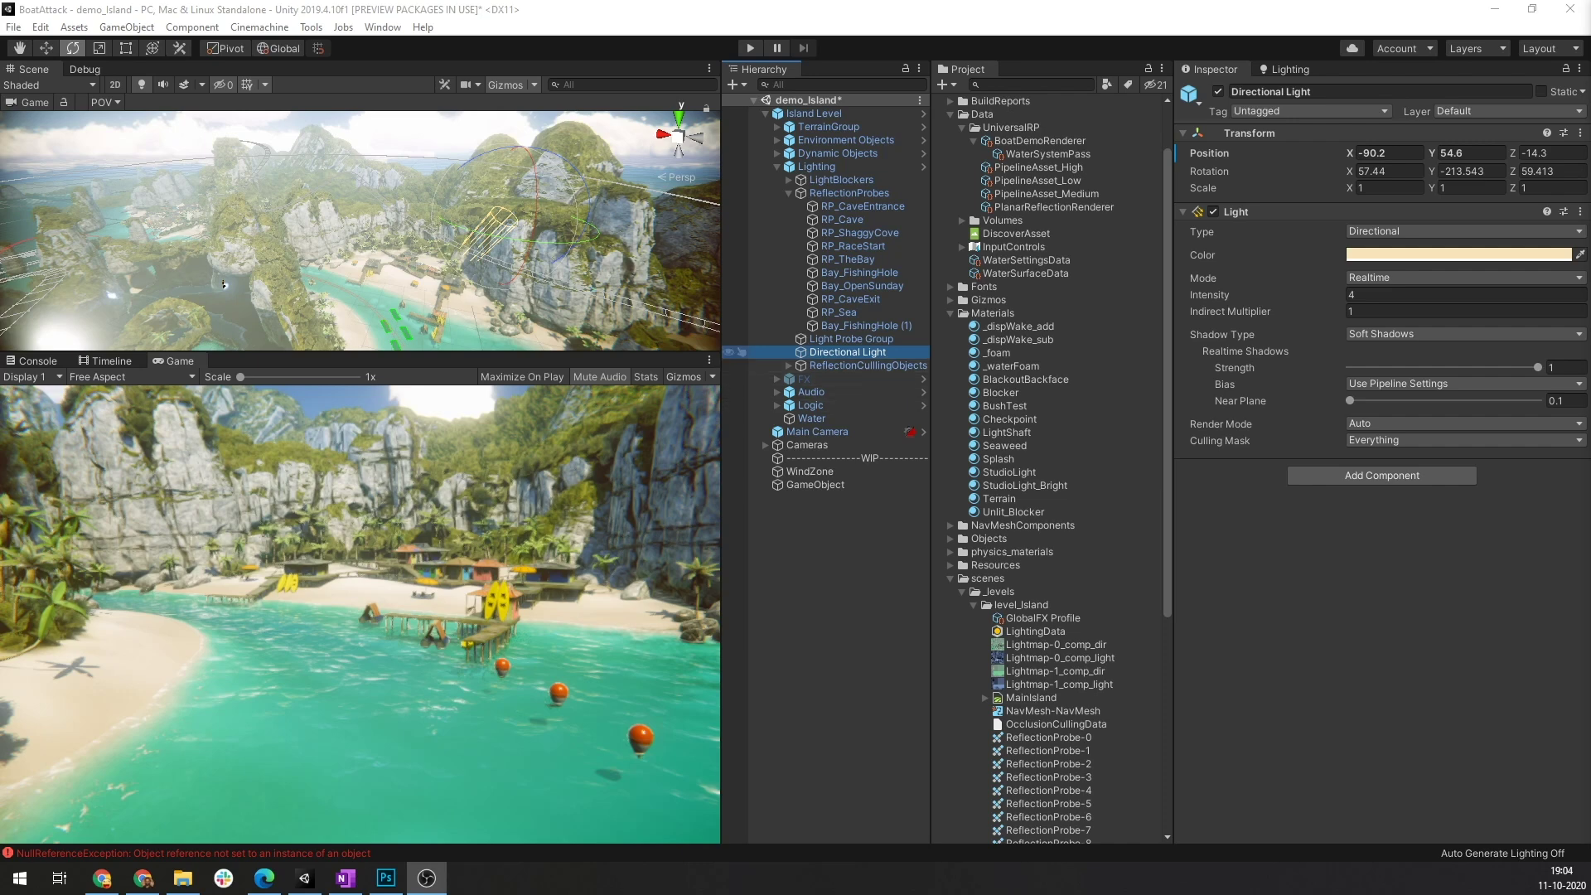
Select the Directional Light and move it up and to the left
{"action": "left_click", "coordinate": [847, 353]}
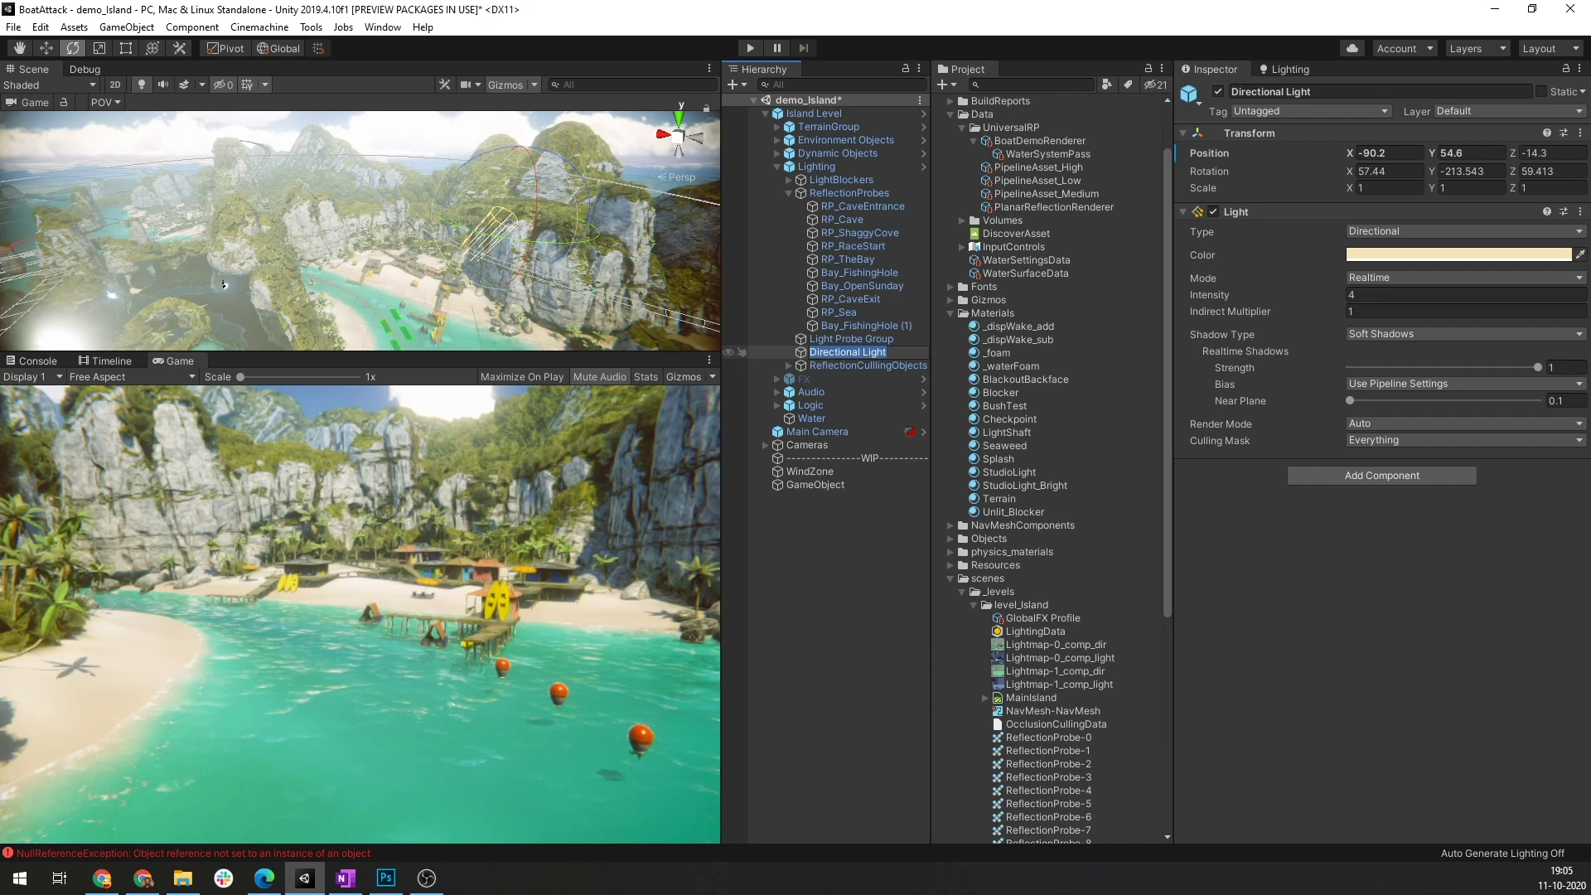
{"action": "left_click", "coordinate": [866, 325]}
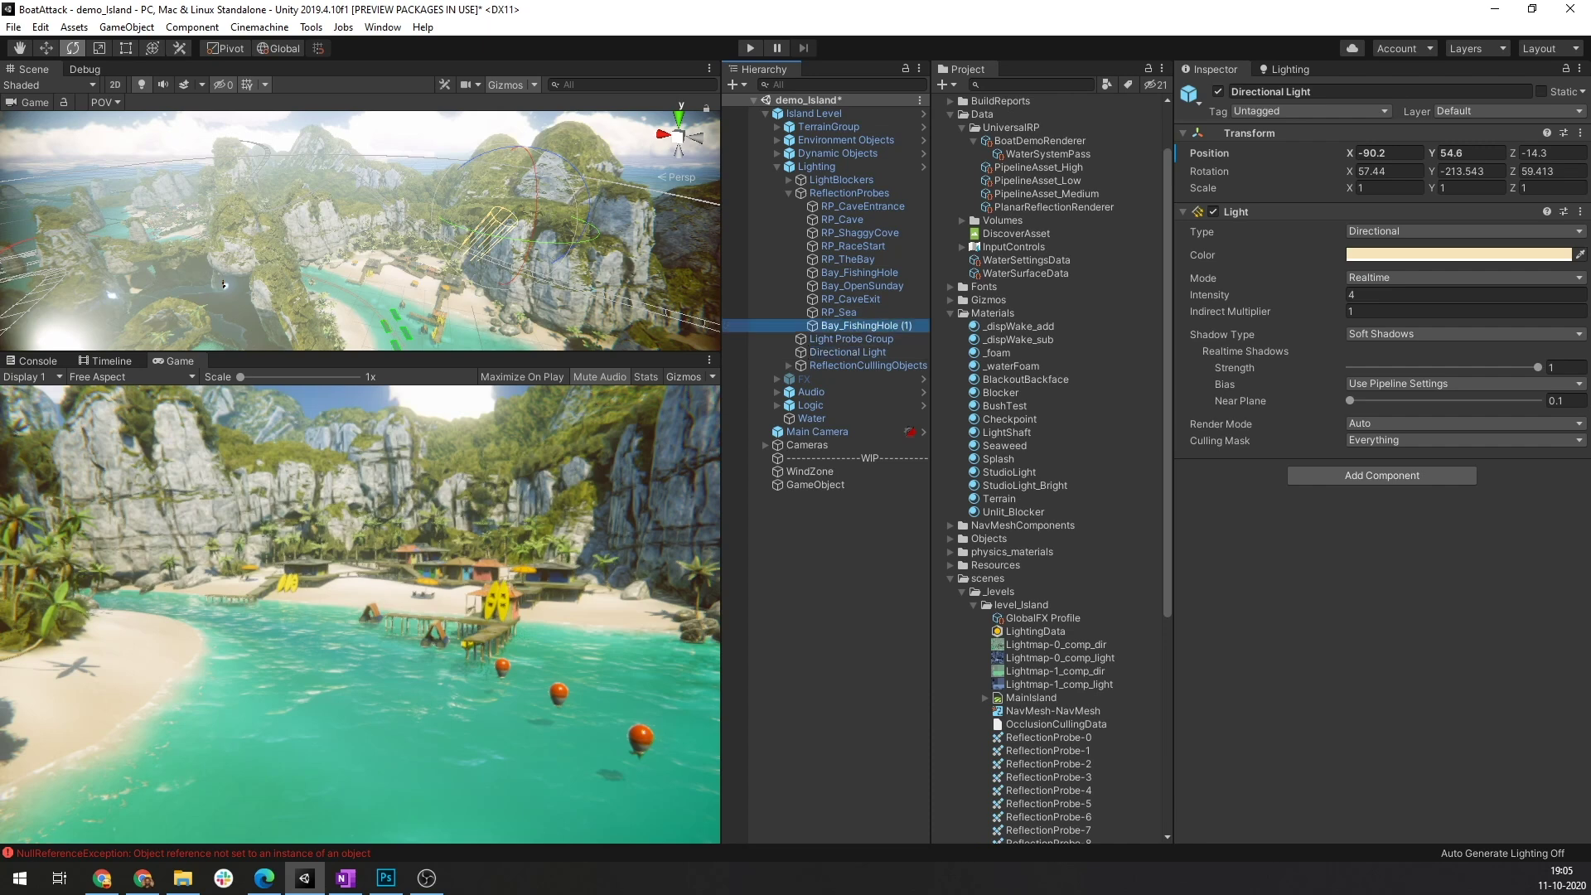
{"action": "left_click", "coordinate": [848, 351]}
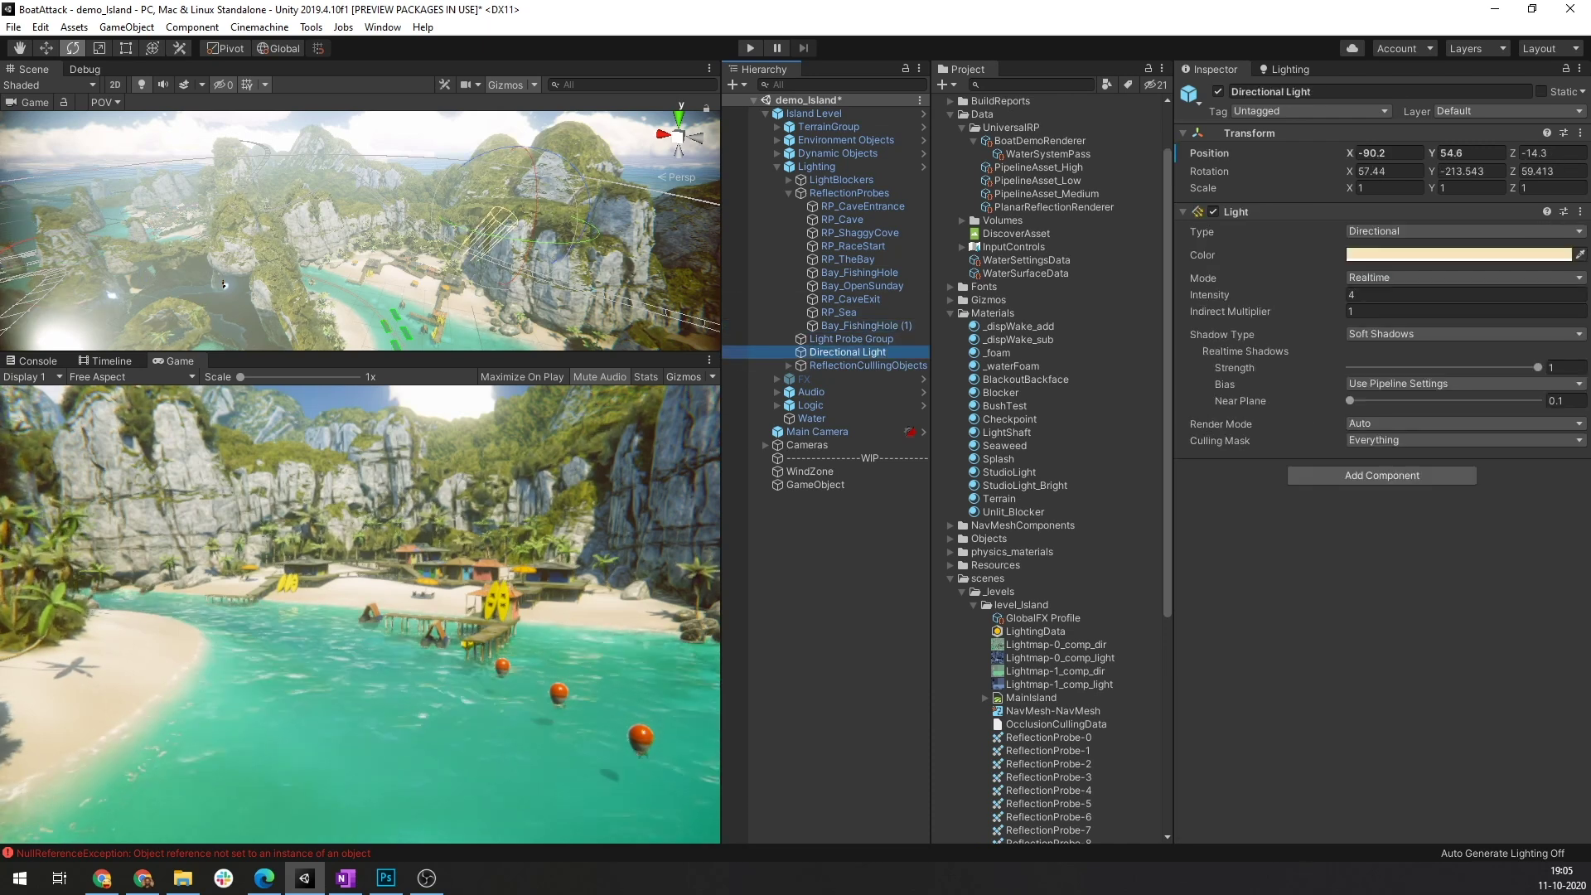
{"action": "key", "text": "q"}
{"action": "key", "text": "w"}
{"action": "mouse_move", "coordinate": [501, 212]}
{"action": "left_mouse_down"}
{"action": "mouse_move", "coordinate": [448, 133]}
{"action": "mouse_move", "coordinate": [485, 197]}
{"action": "left_mouse_up"}
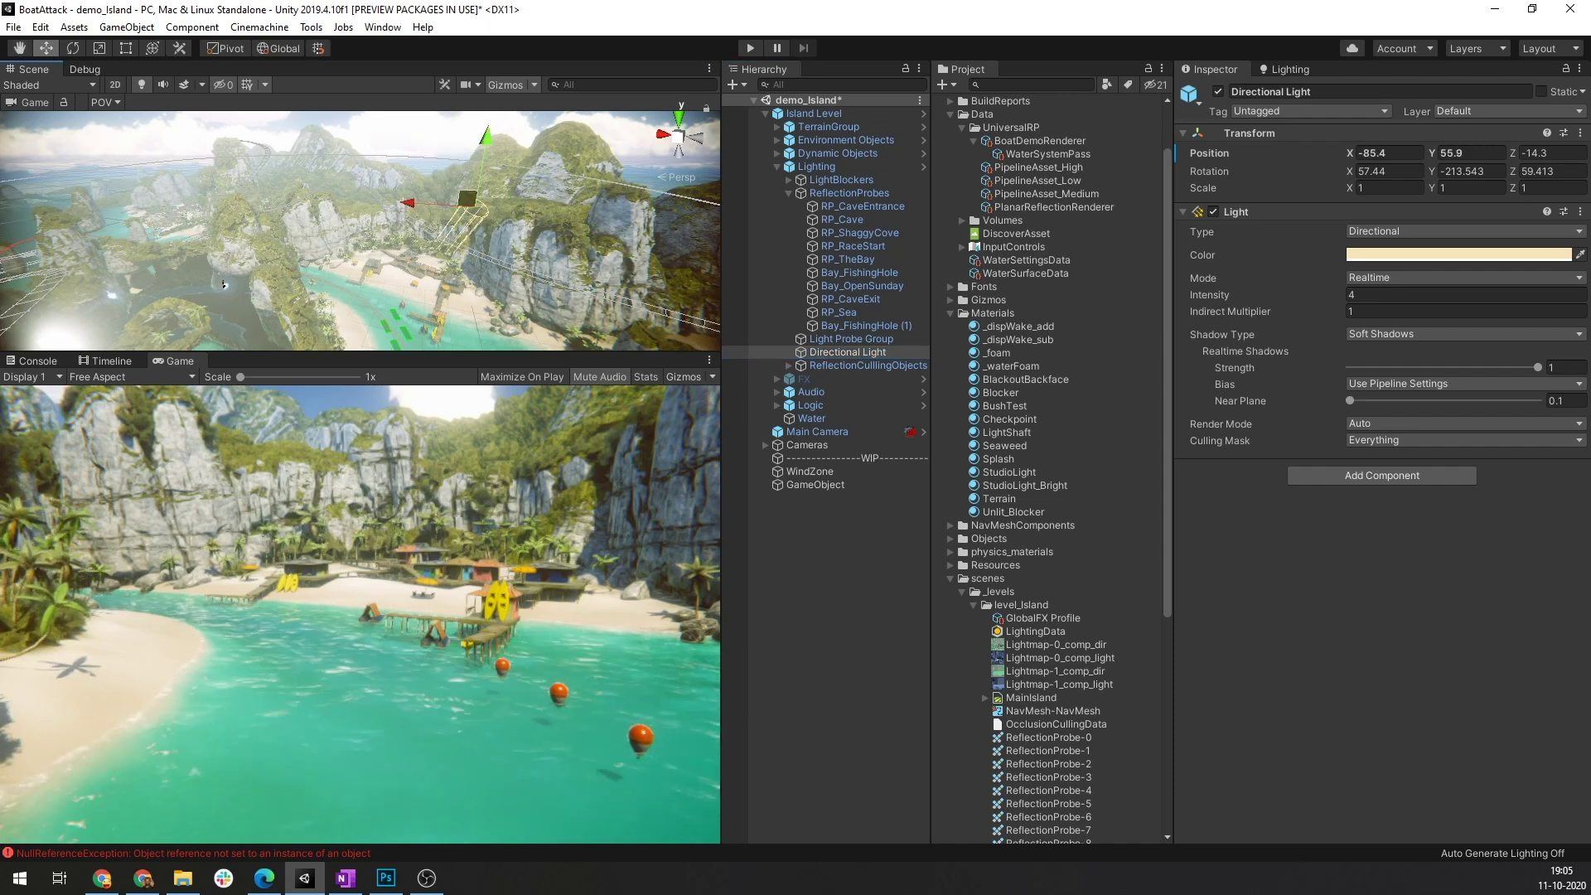
Rotate the Directional Light and set its X rotation to 60.6
{"action": "key", "text": "e"}
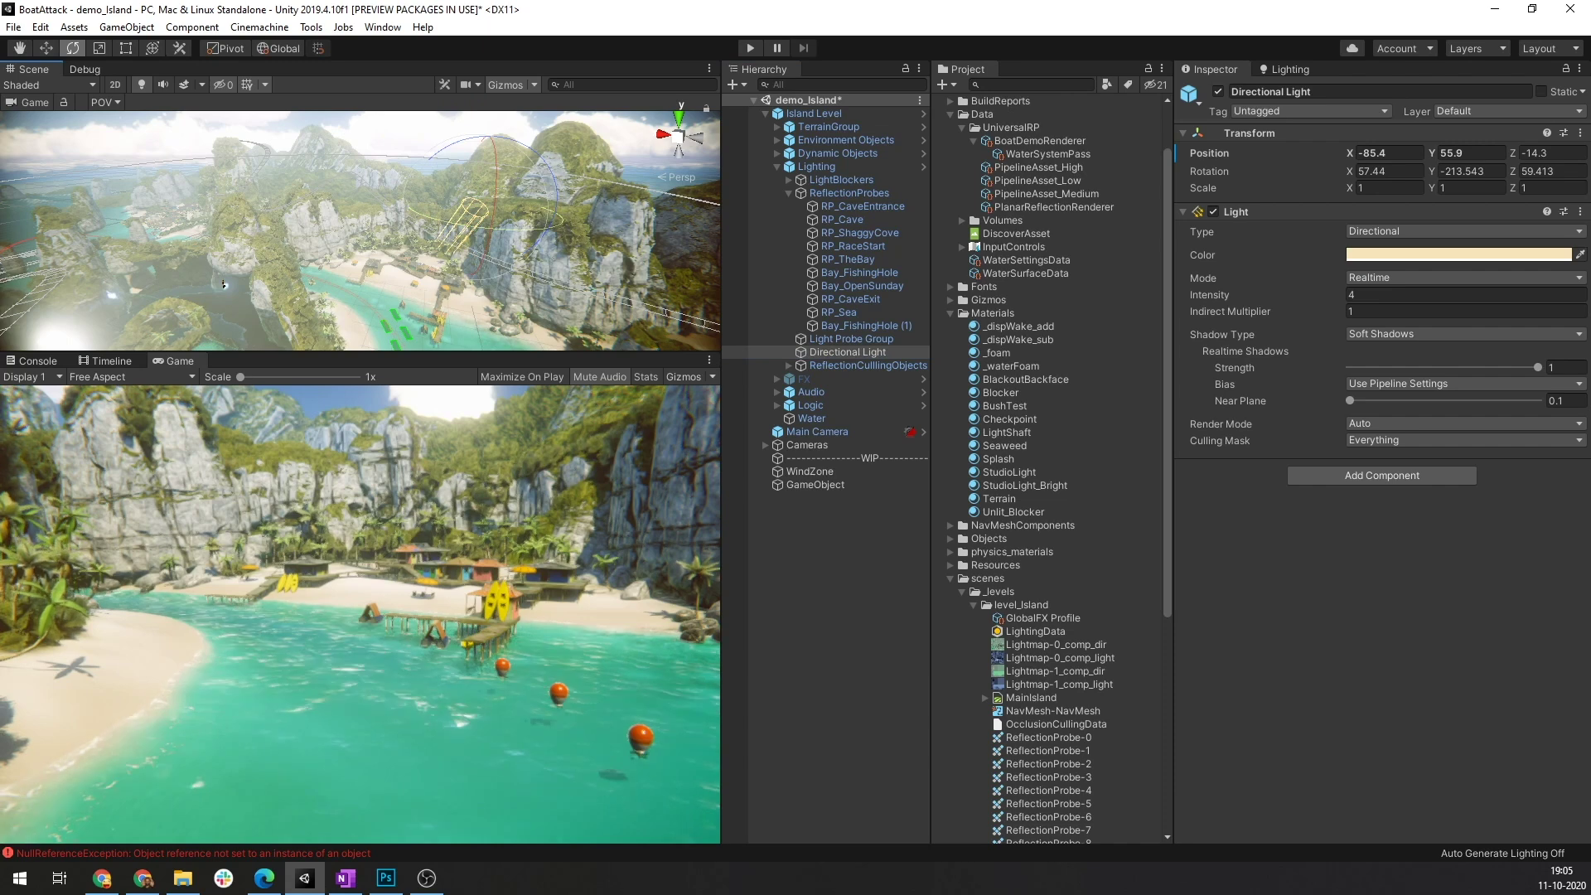
{"action": "left_click_drag", "start_coordinate": [485, 197], "coordinate": [452, 201]}
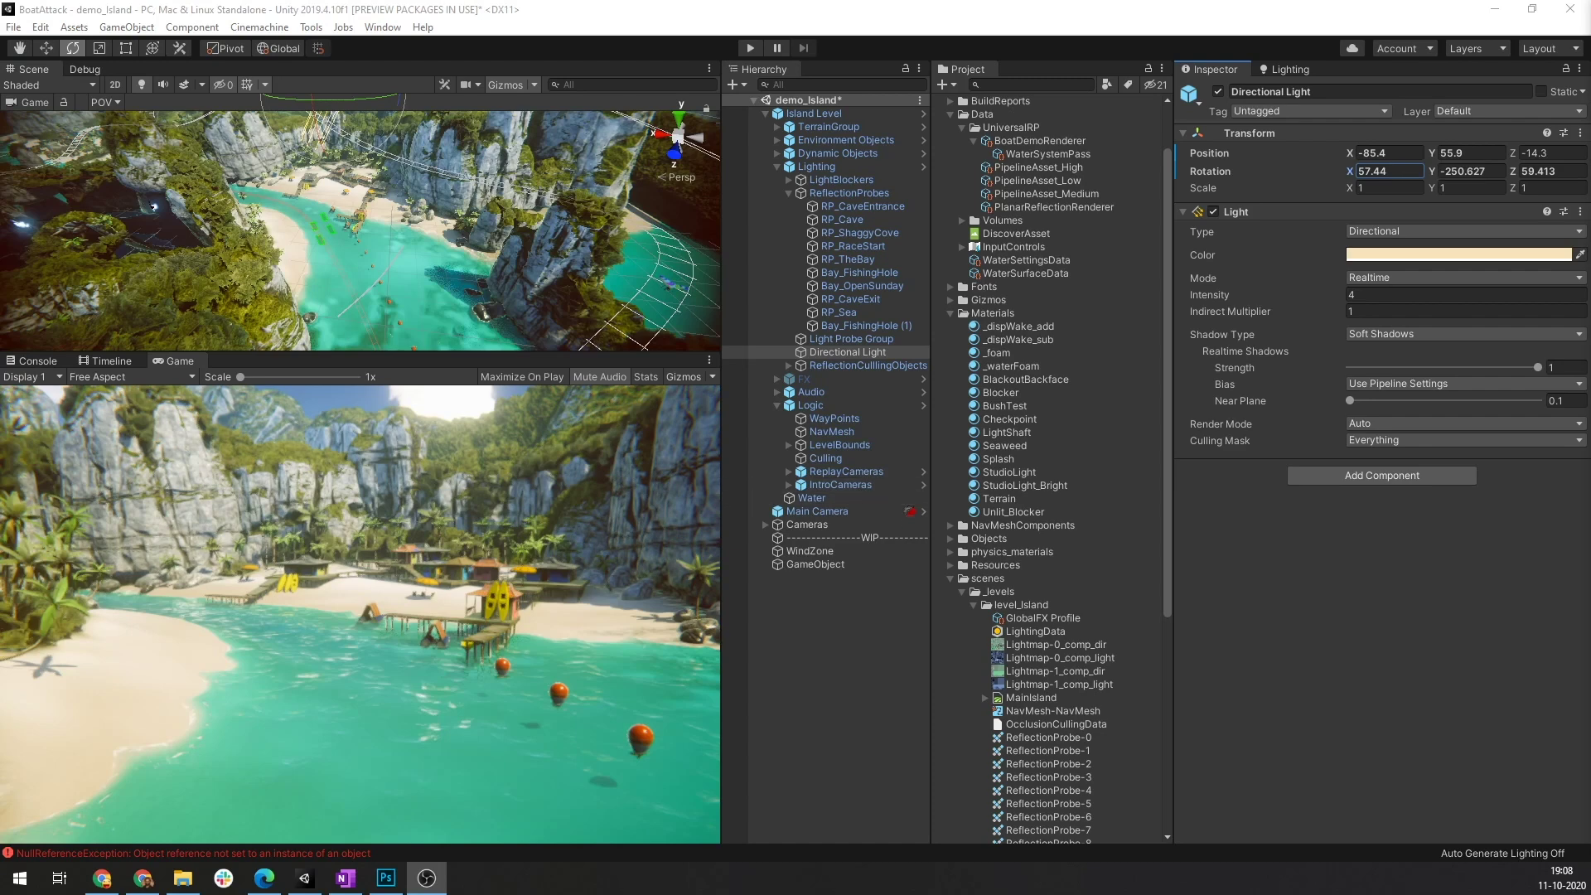
{"action": "type", "text": "62.2"}
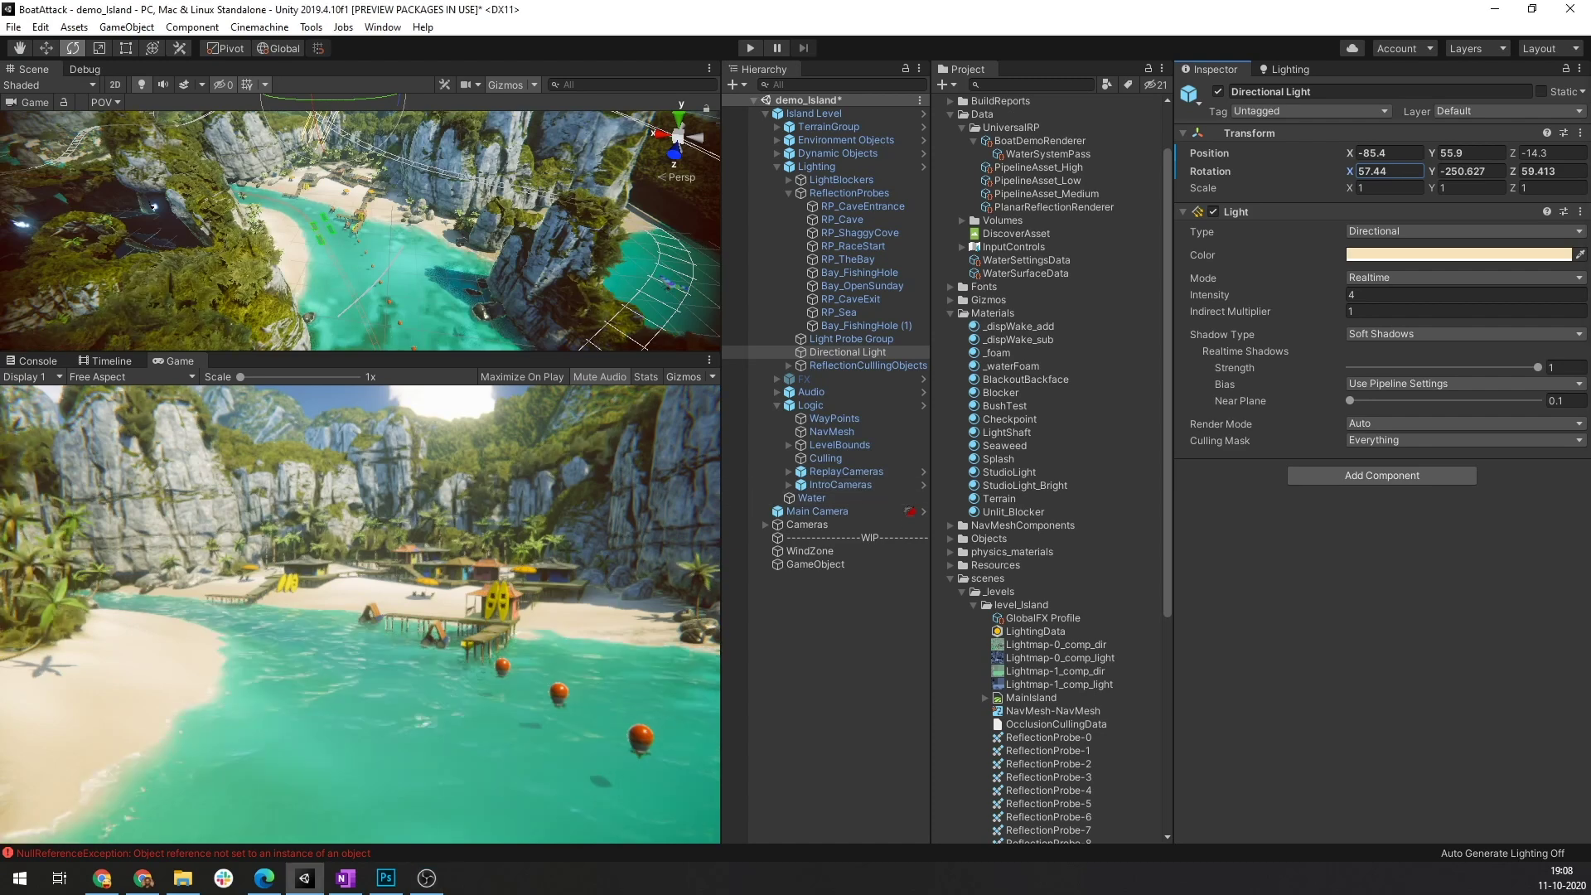
{"action": "key", "text": "BackSpace"}
{"action": "key", "text": "BackSpace"}
{"action": "key", "text": "BackSpace"}
{"action": "type", "text": "0.6"}
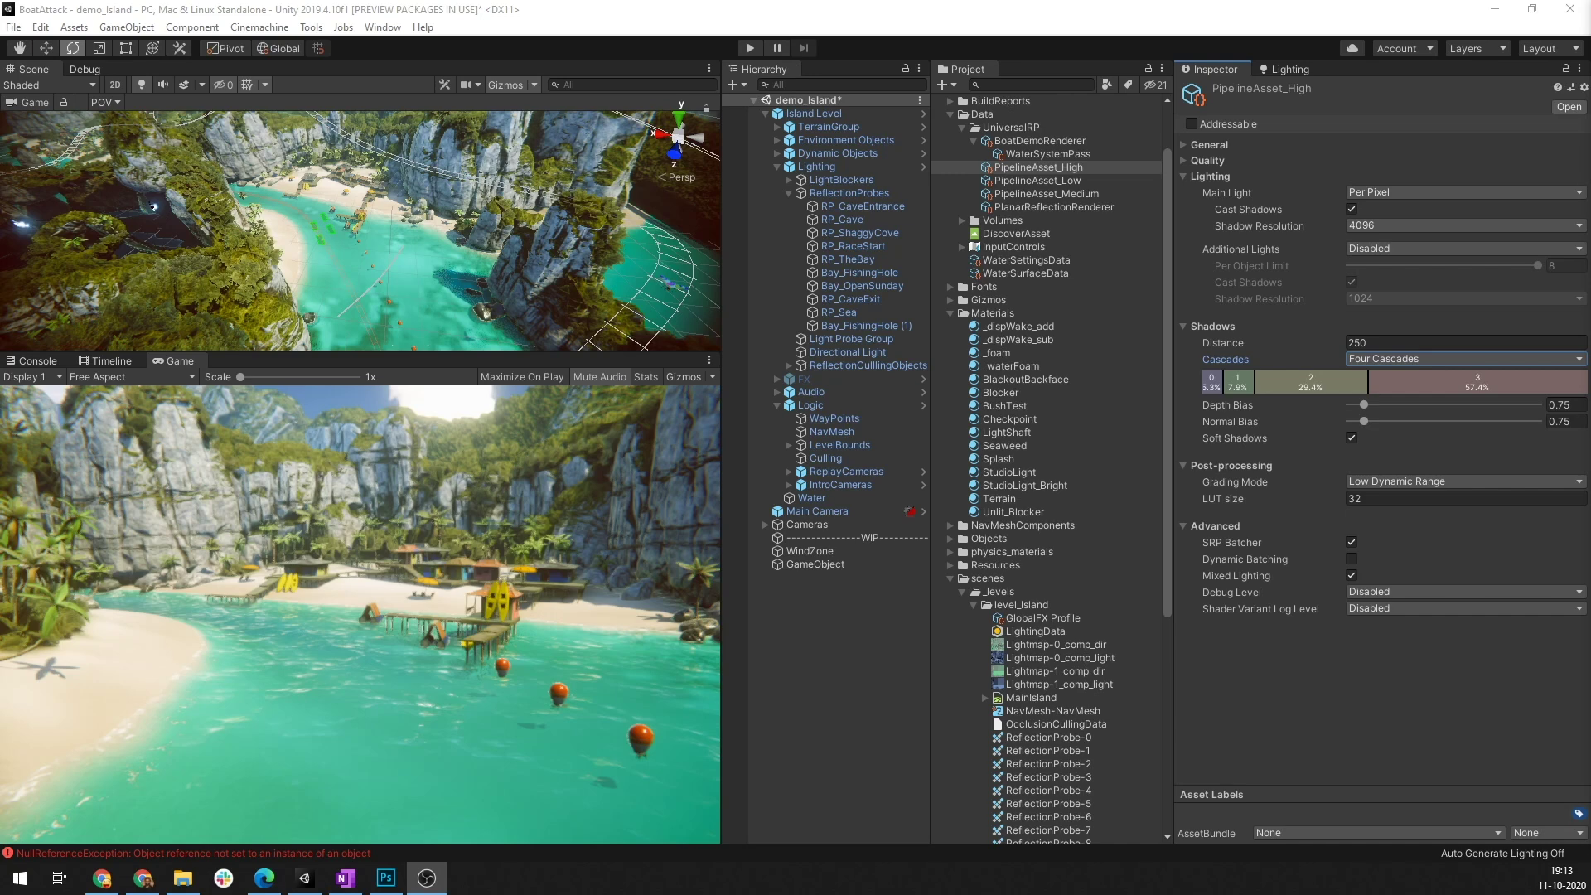
Review the shadow cascade options, keeping Four Cascades
{"action": "key", "text": "alt+Tab"}
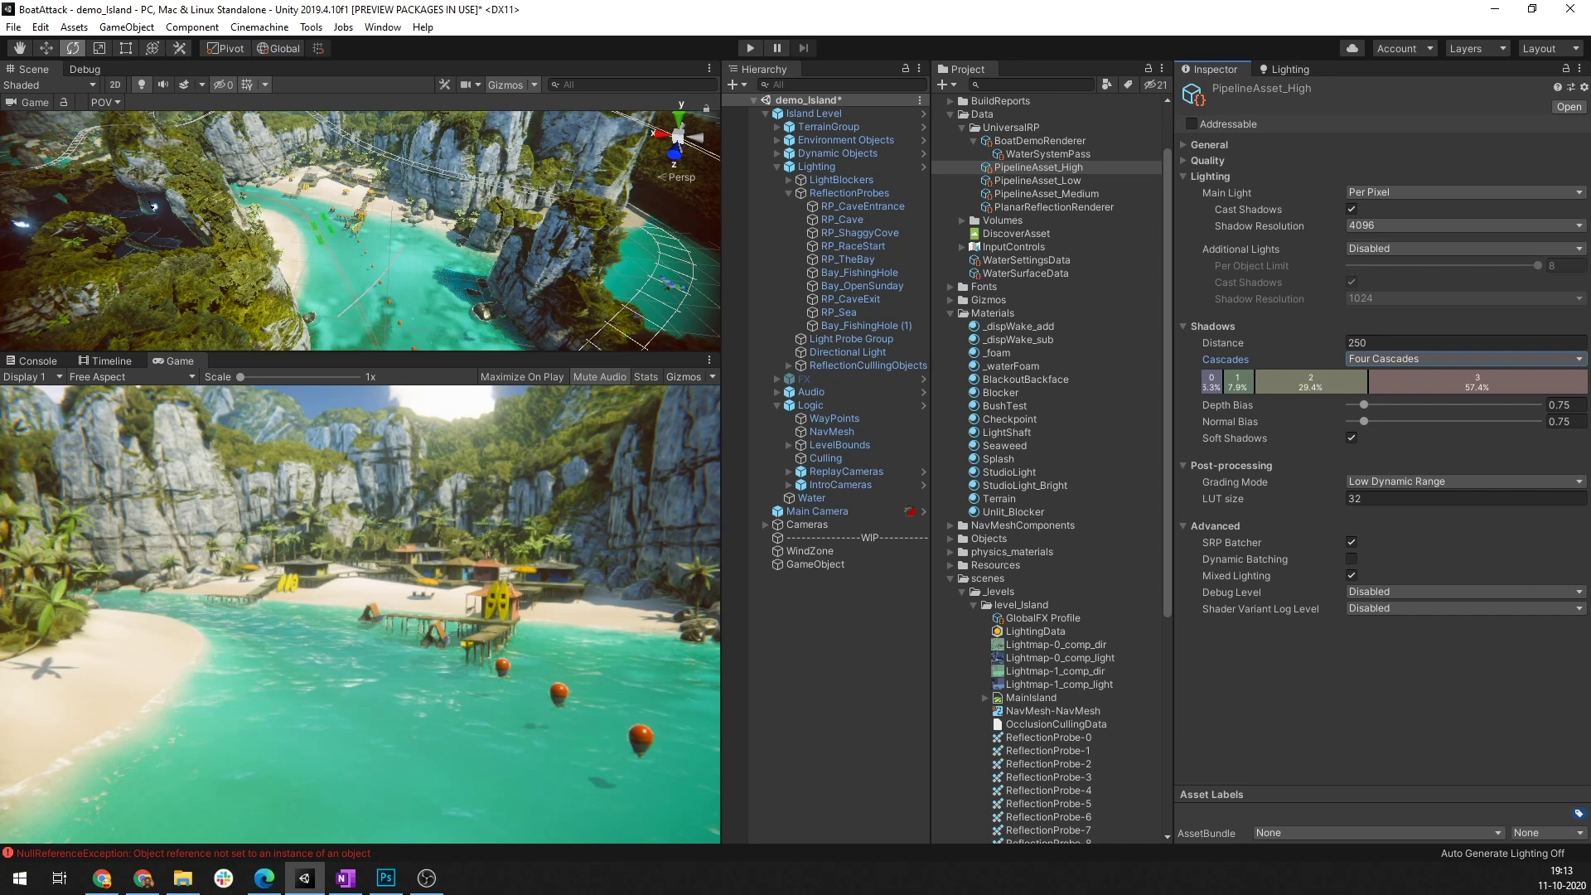
{"action": "key", "text": "space"}
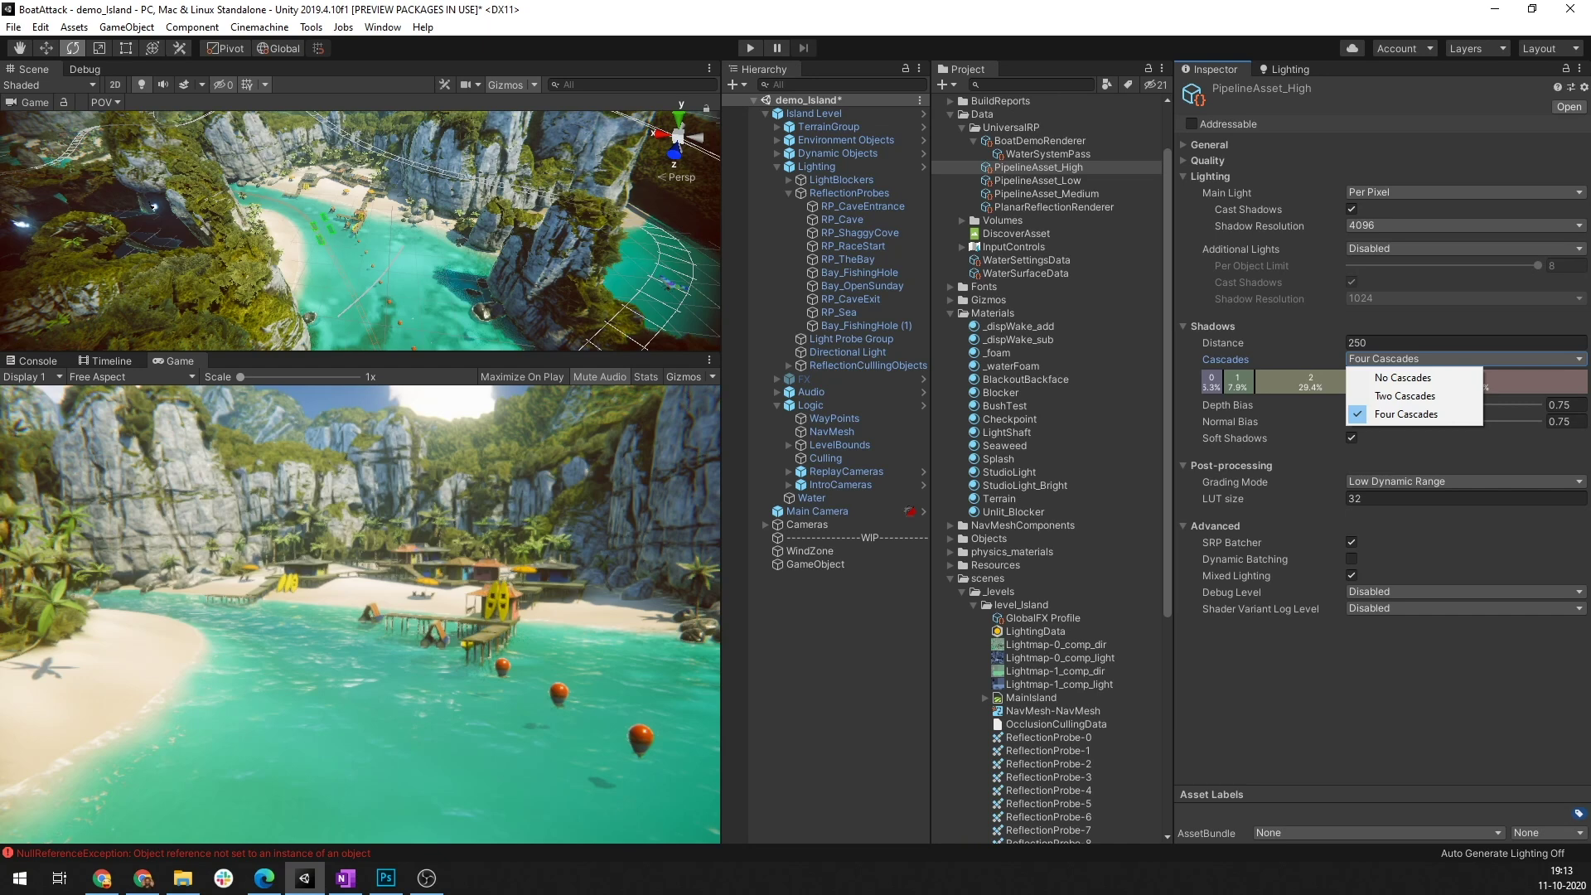
{"action": "key", "text": "Escape"}
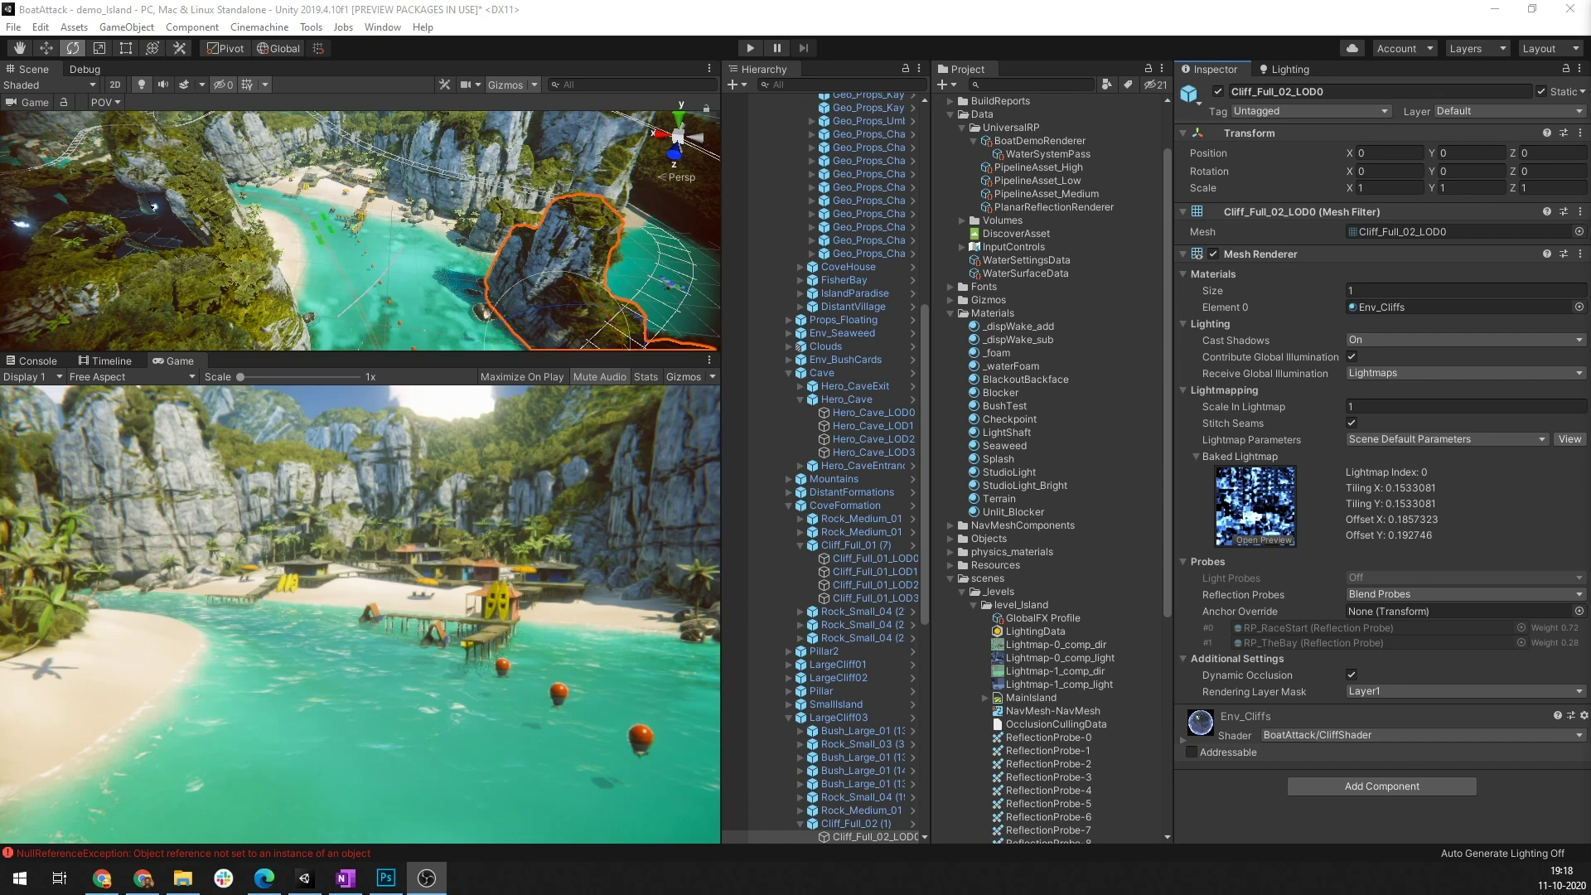
Return to Unity and show the cliff mesh's Static flags list
{"action": "key", "text": "alt+Tab"}
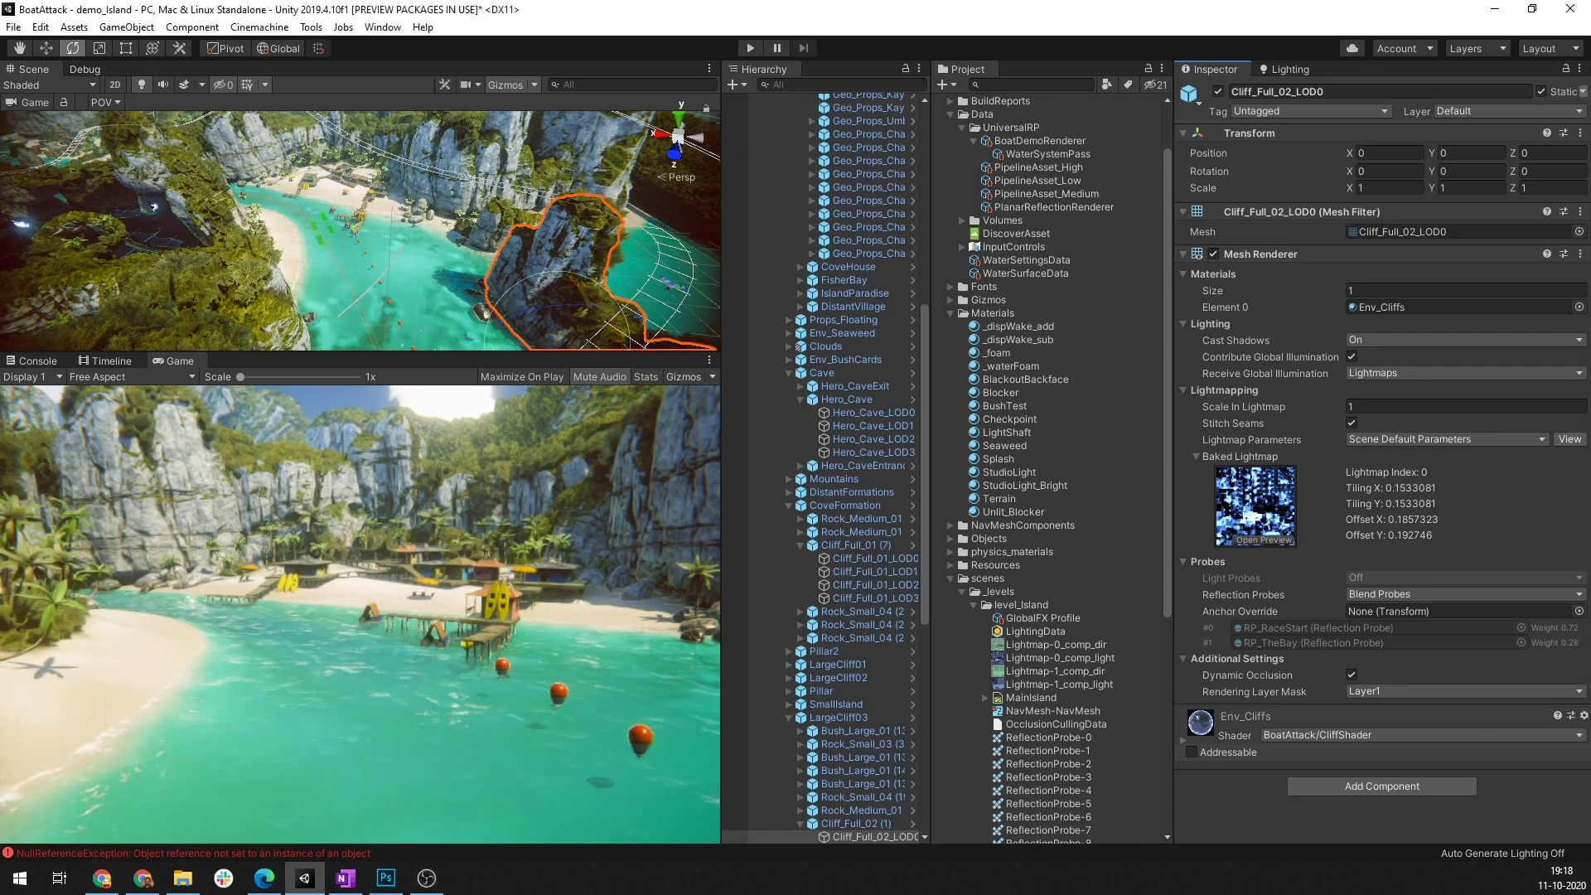
{"action": "left_click", "coordinate": [1583, 91]}
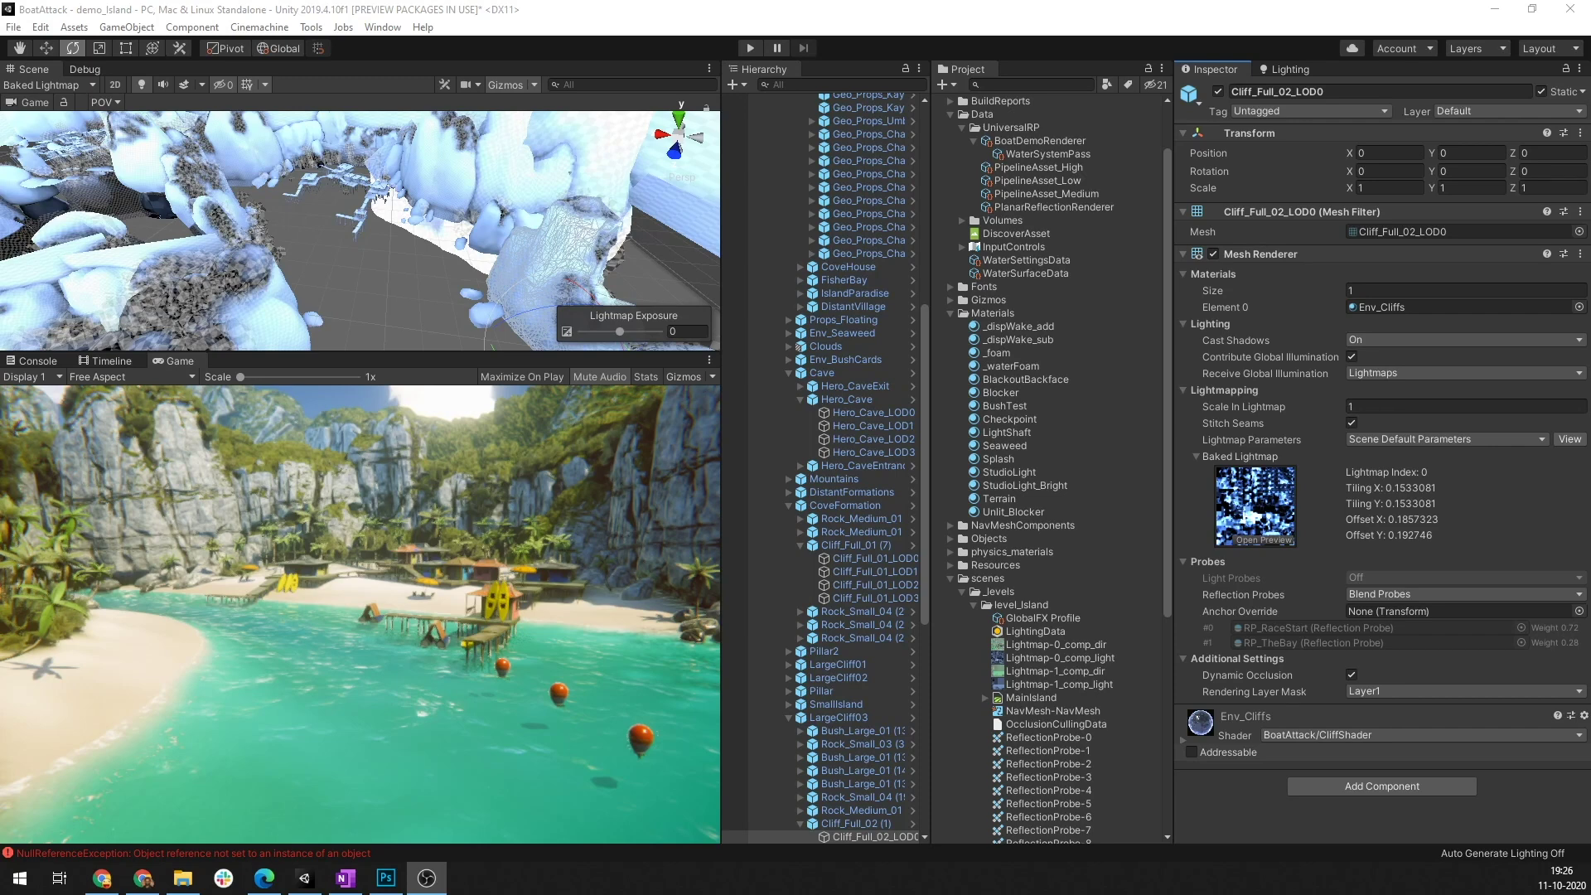
{"action": "left_click", "coordinate": [383, 26]}
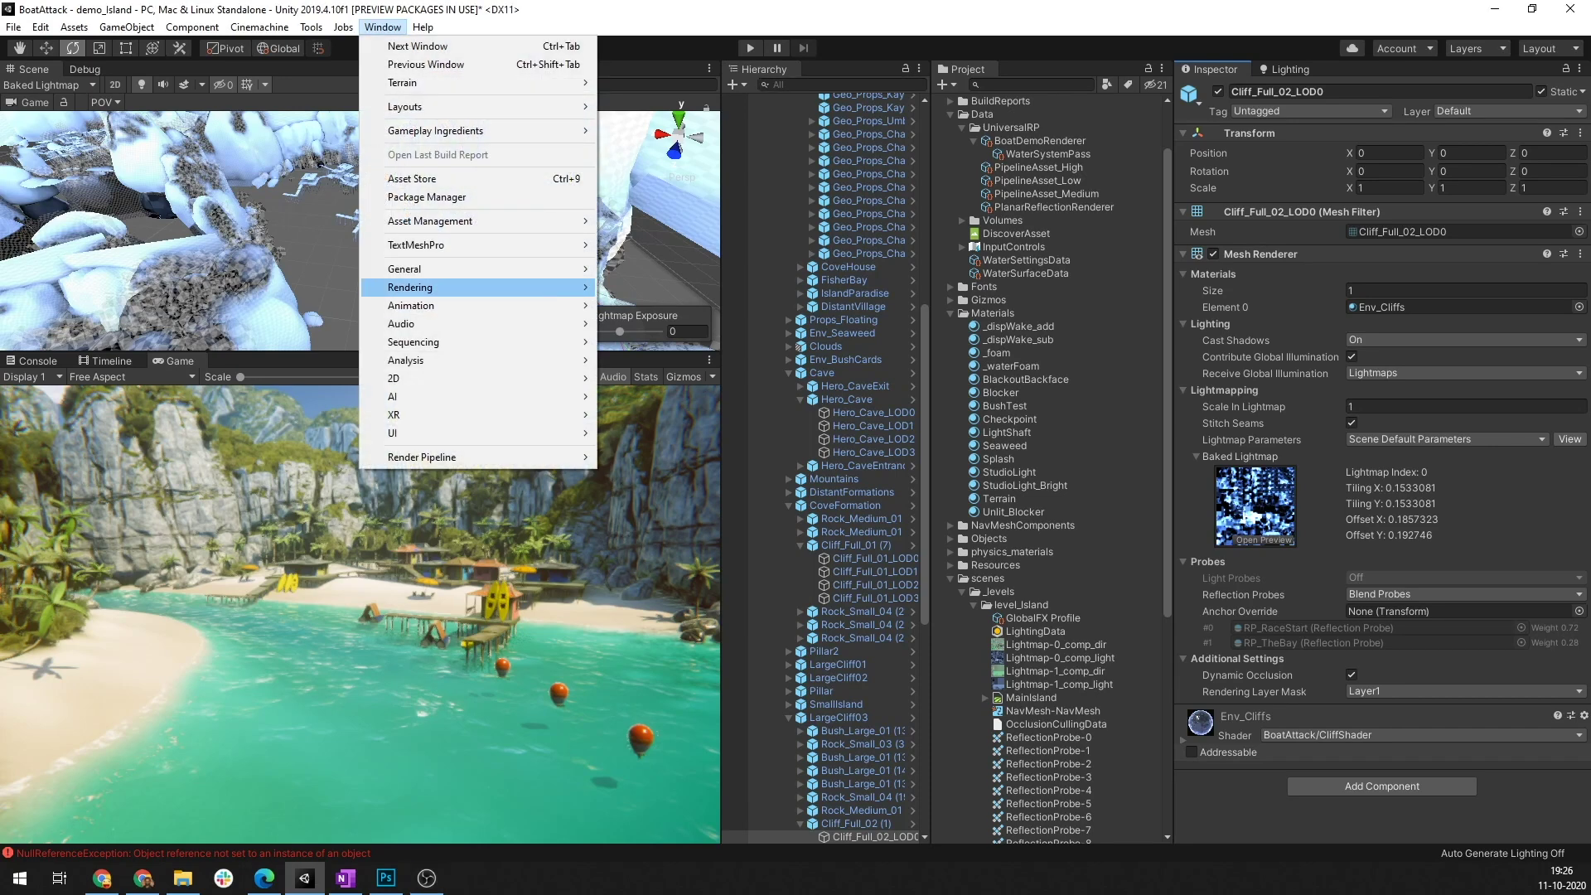
{"action": "mouse_move", "coordinate": [464, 287]}
{"action": "left_click", "coordinate": [658, 287]}
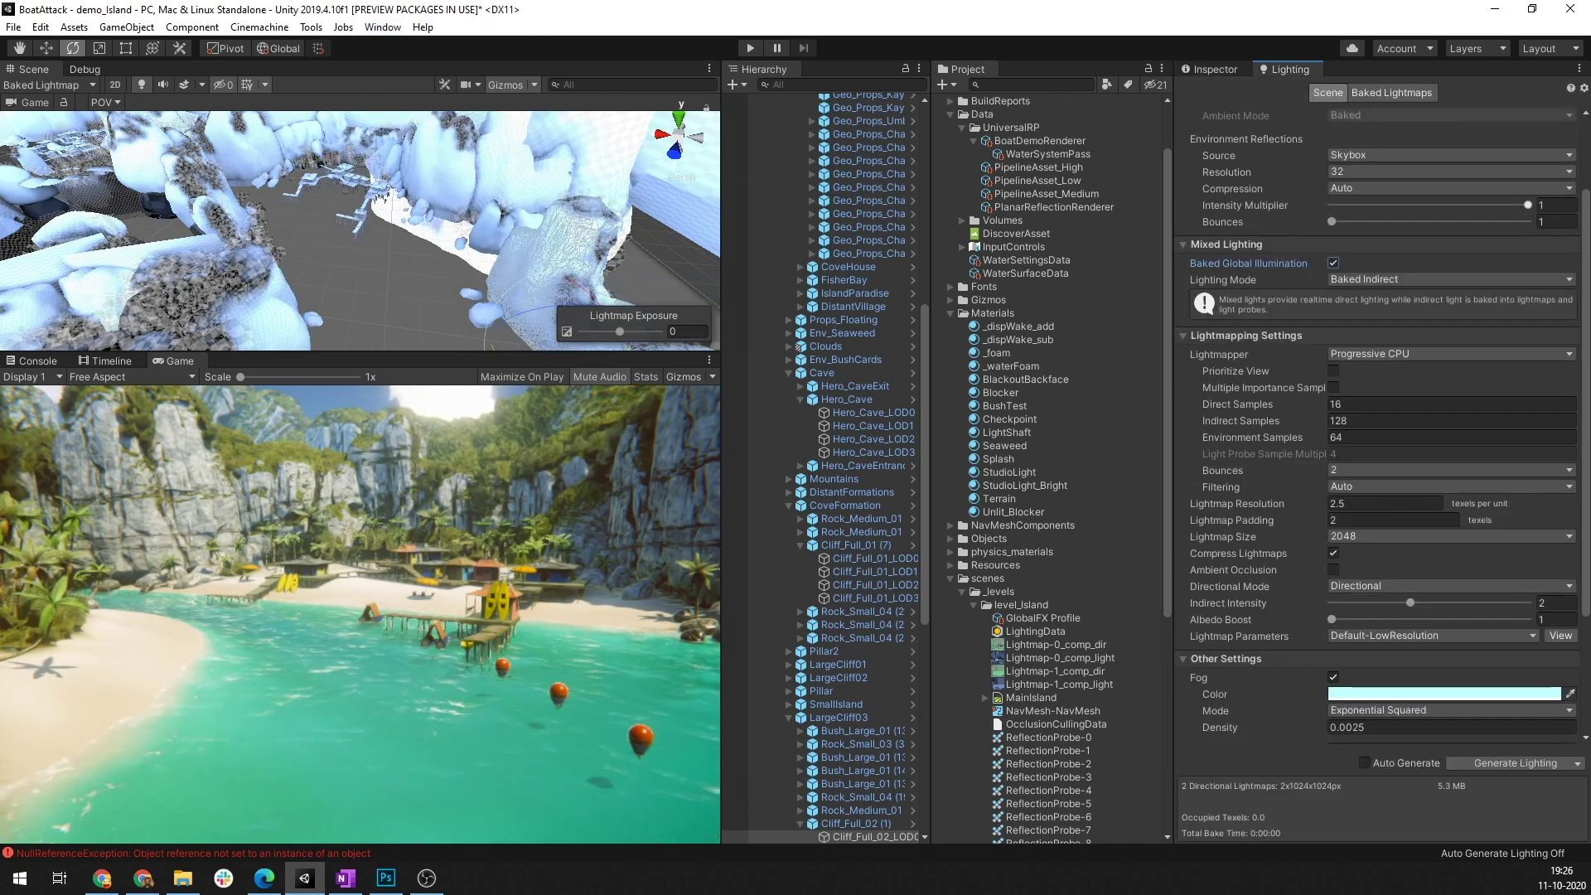
{"action": "mouse_move", "coordinate": [1231, 406]}
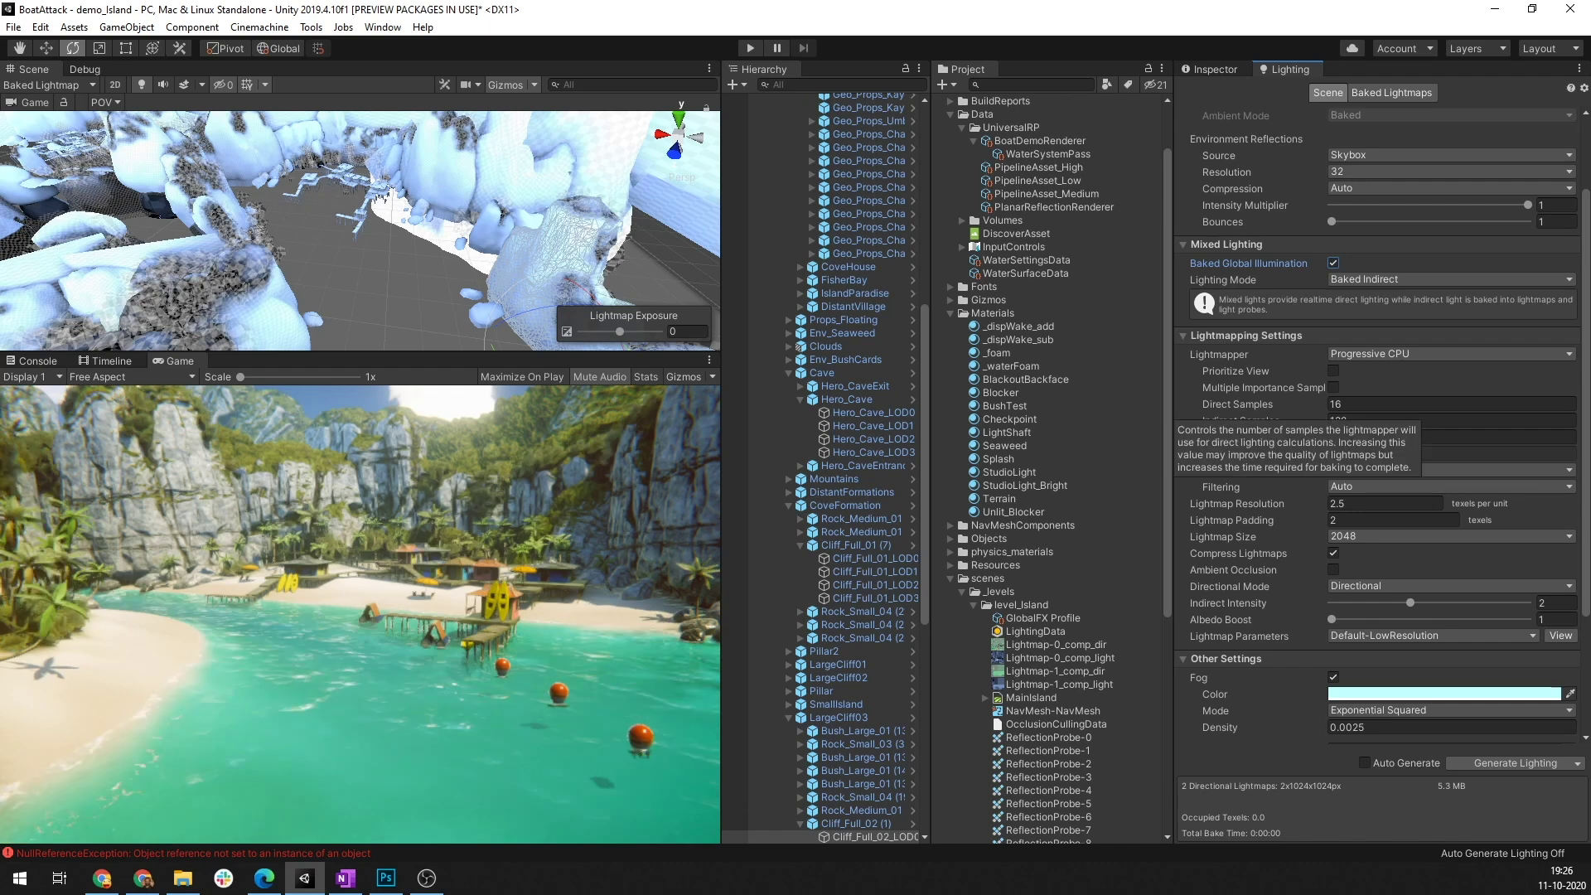
{"action": "mouse_move", "coordinate": [1227, 336]}
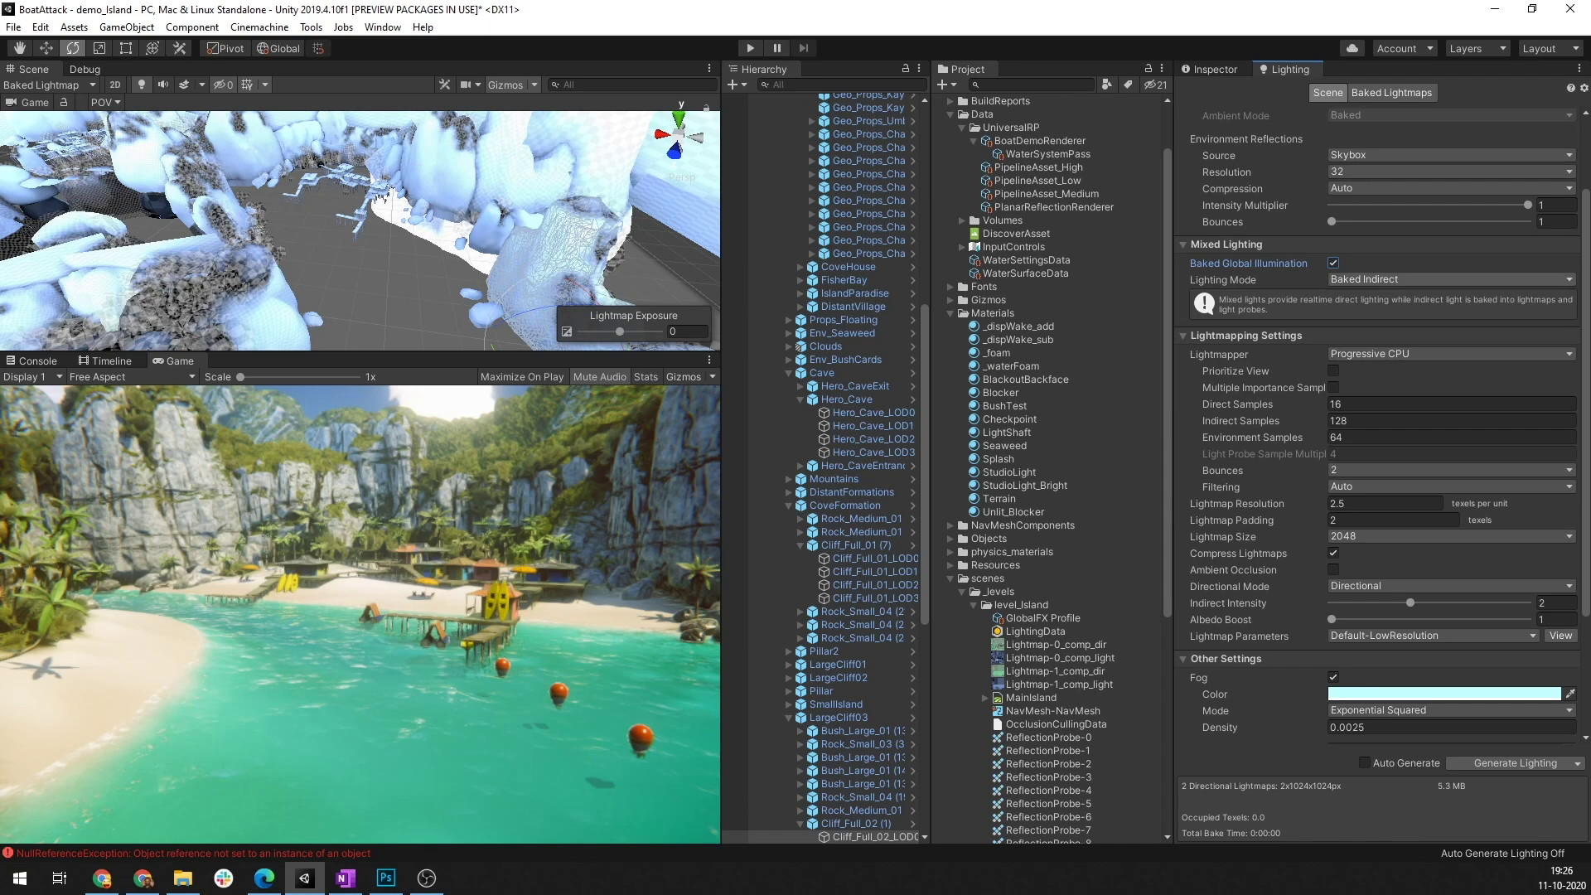
{"action": "left_click", "coordinate": [1409, 279]}
{"action": "key", "text": "Escape"}
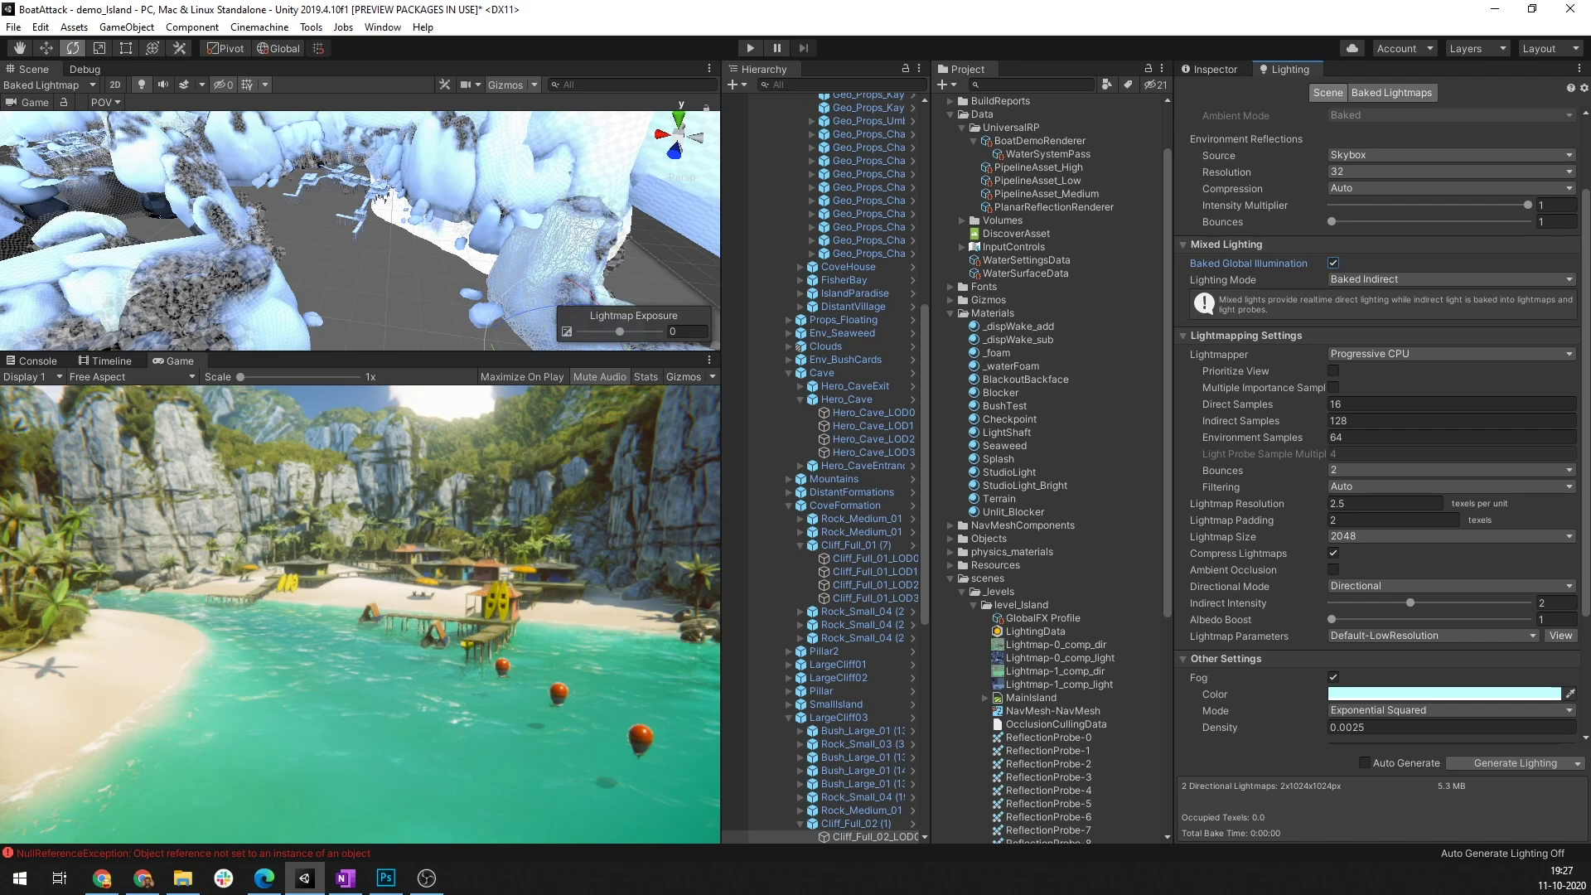
Show the Baked Lightmaps tab and ping the first lightmap's asset in the Project window
{"action": "left_click", "coordinate": [1391, 92]}
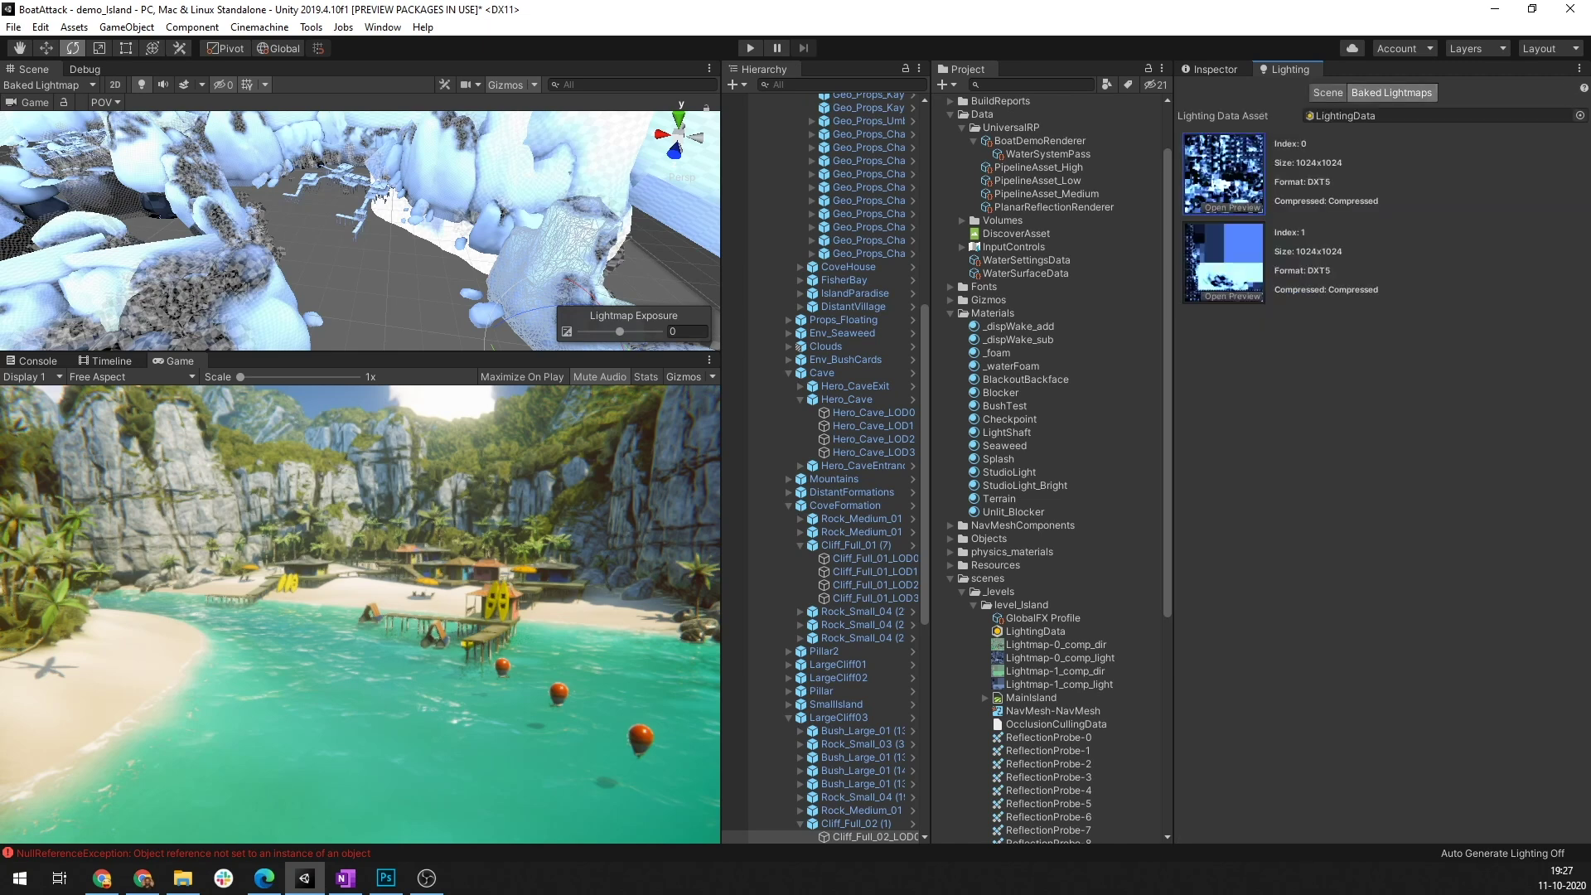
{"action": "left_click", "coordinate": [1223, 173]}
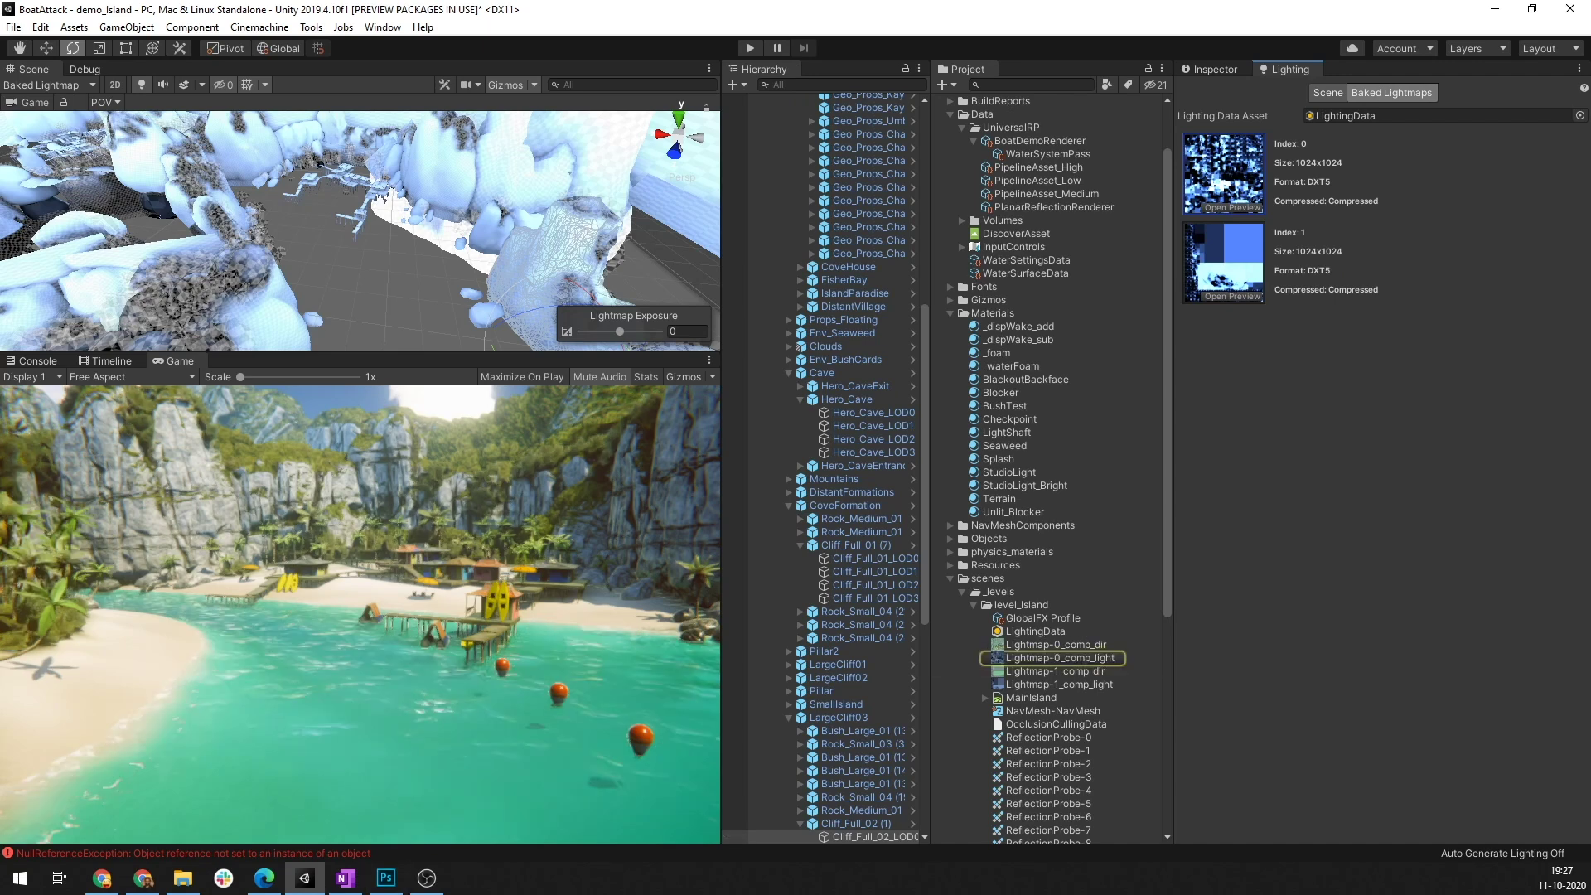
{"action": "left_click", "coordinate": [1060, 658]}
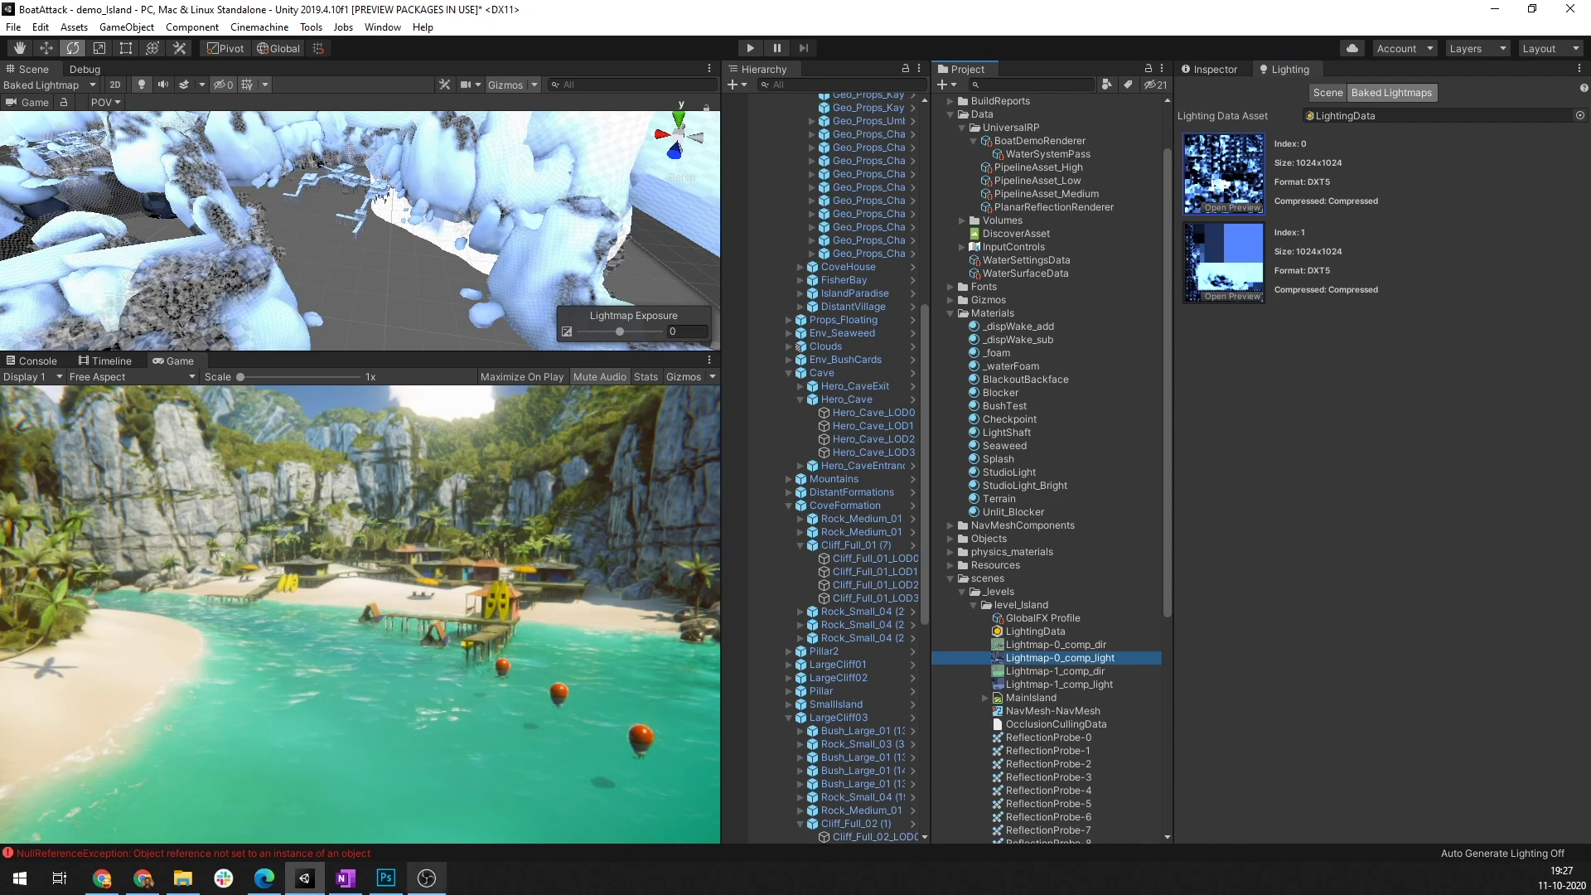
{"action": "double_click", "coordinate": [1060, 658]}
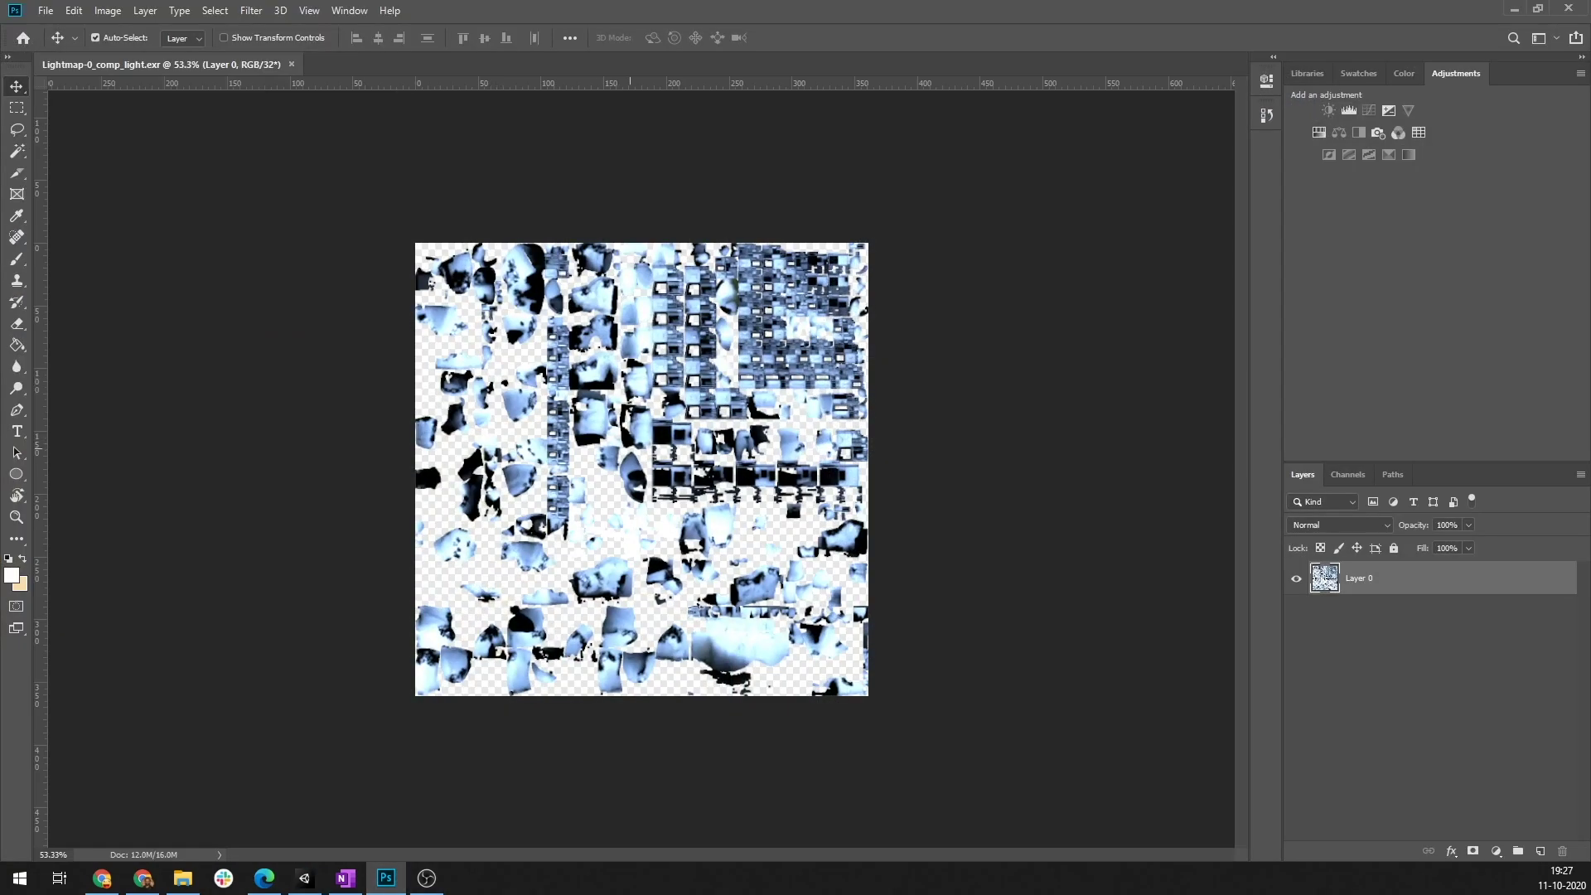
{"action": "left_click", "coordinate": [1514, 8]}
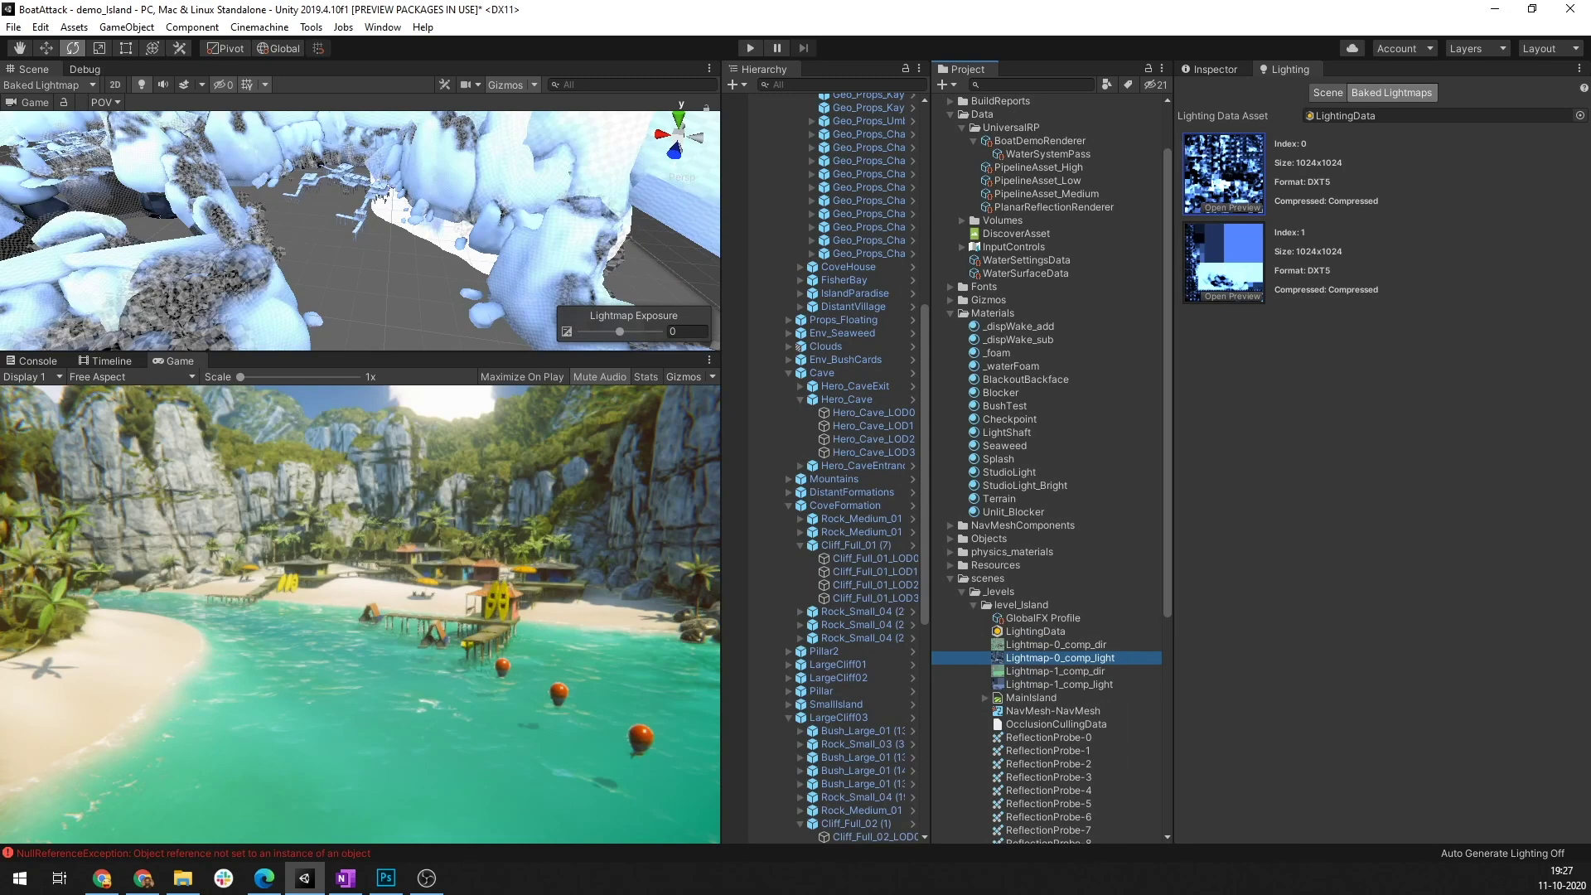
Switch the Scene view between Shaded and Baked Lightmap draw modes to compare them
{"action": "left_click", "coordinate": [47, 84]}
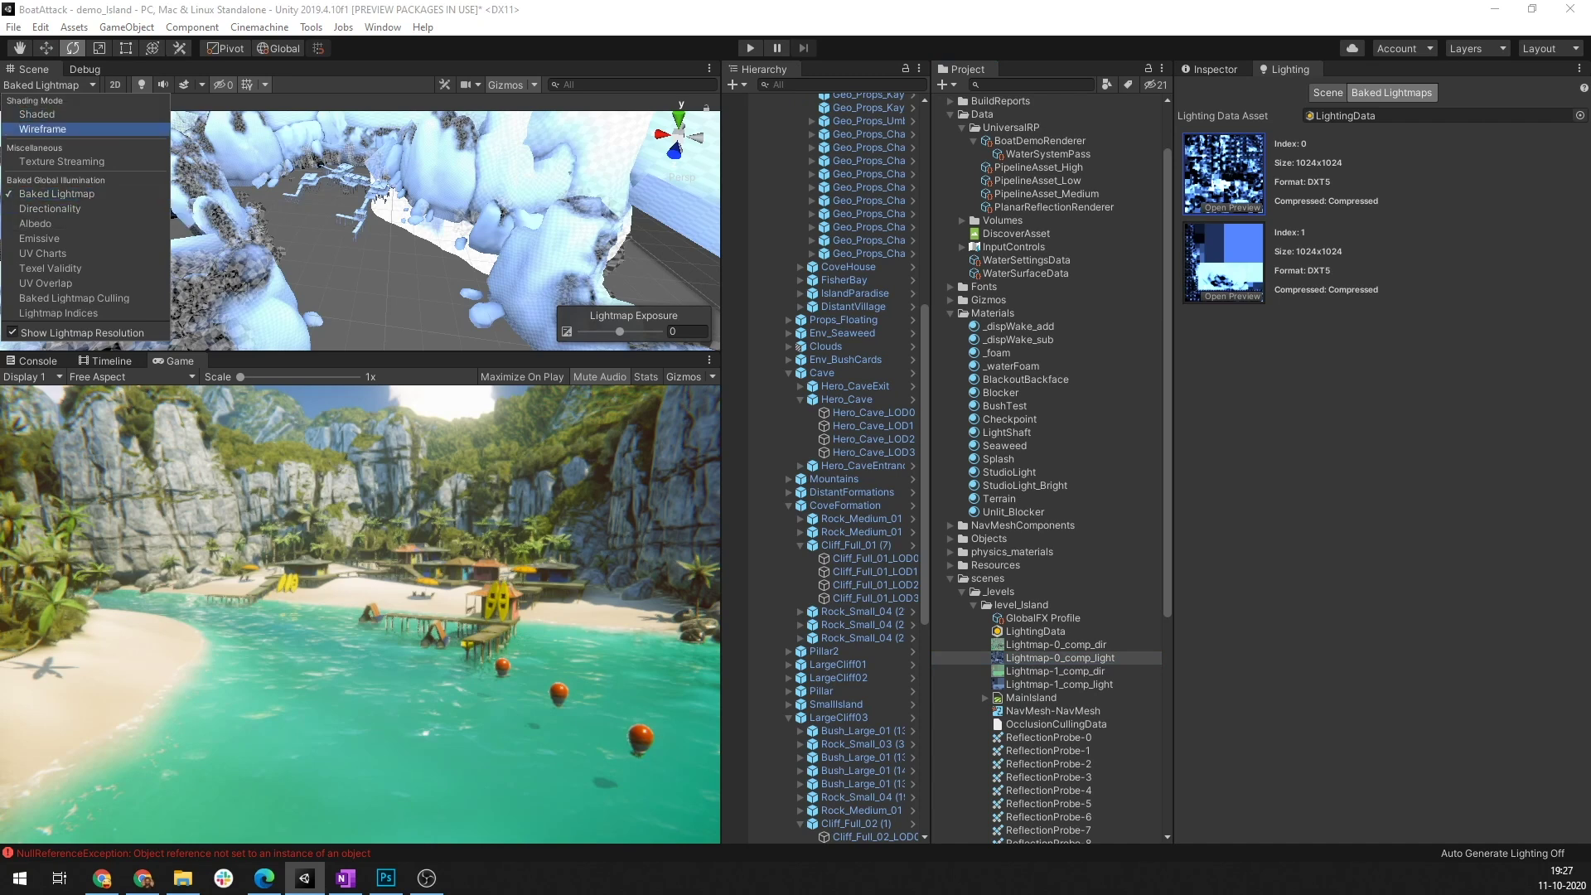
{"action": "left_click", "coordinate": [37, 114]}
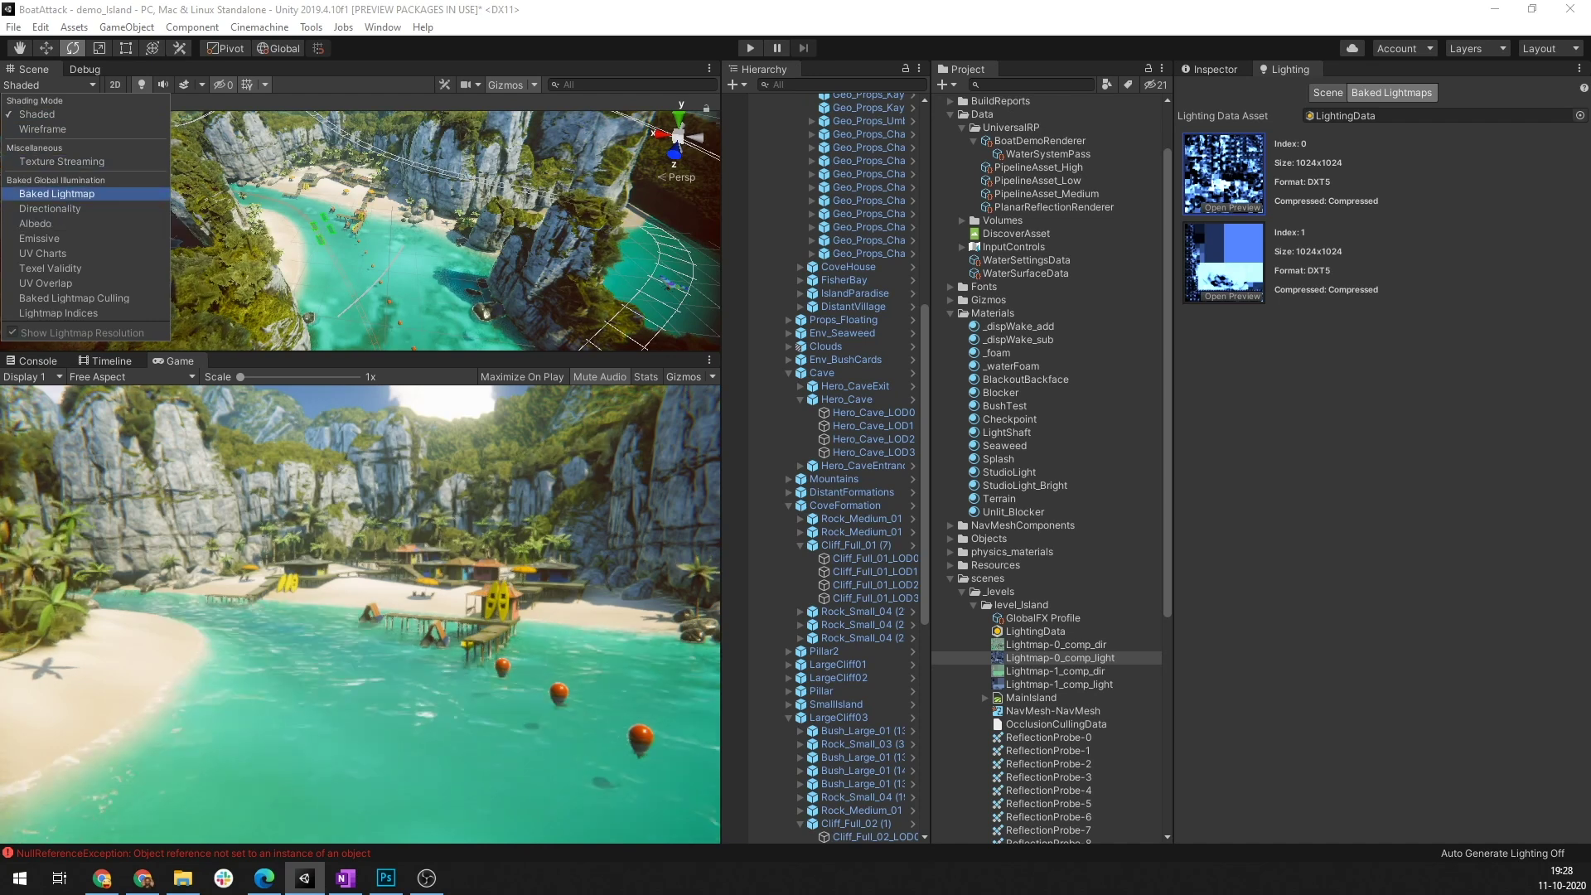
{"action": "left_click", "coordinate": [57, 194]}
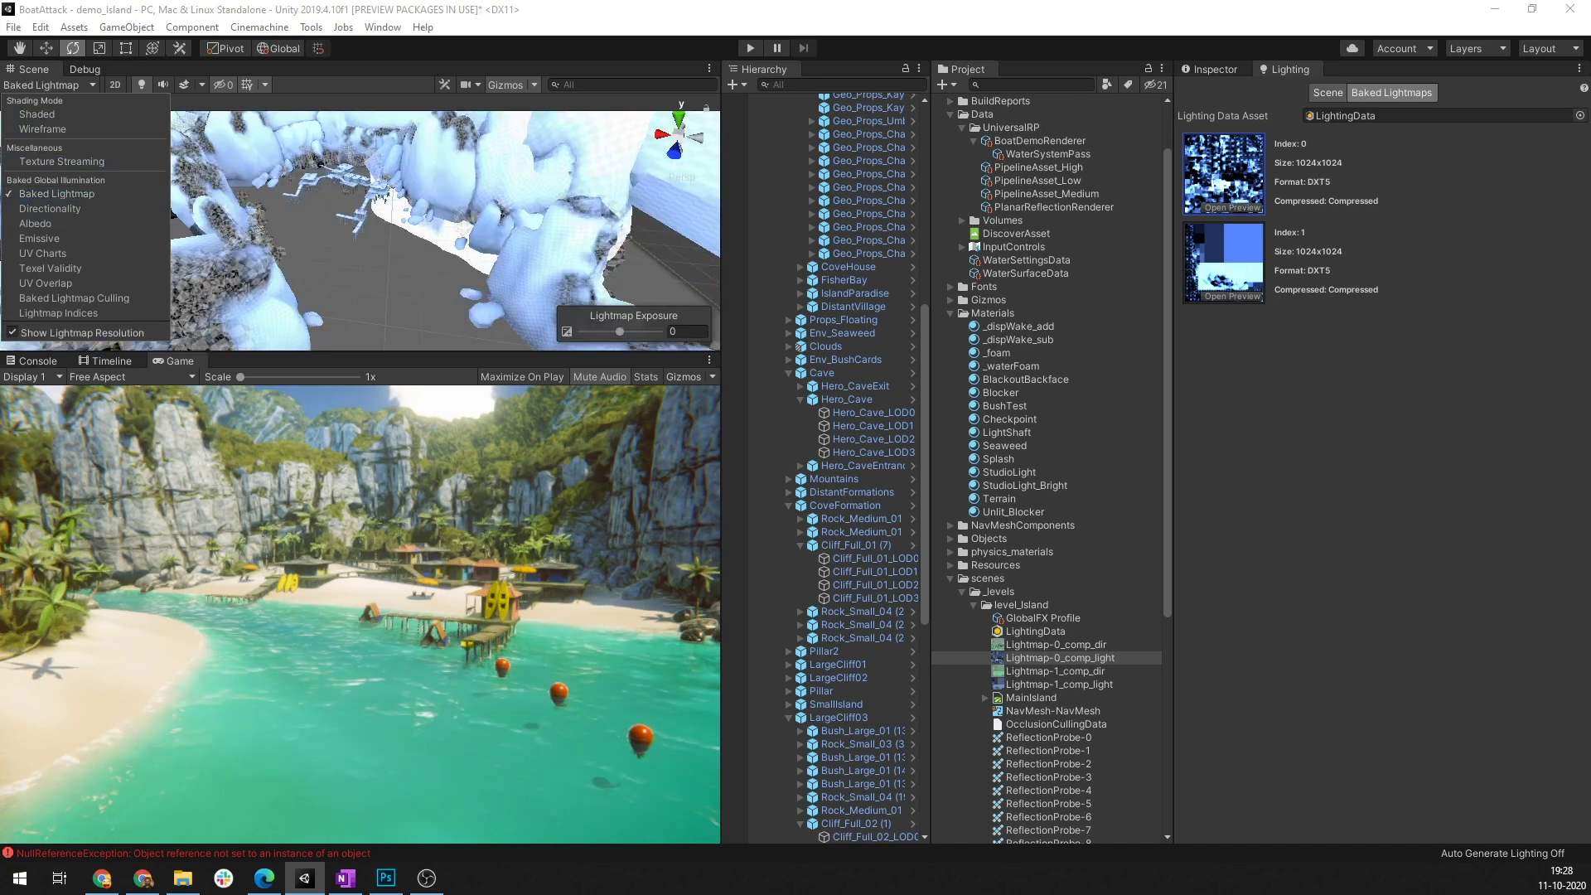
{"action": "key", "text": "Escape"}
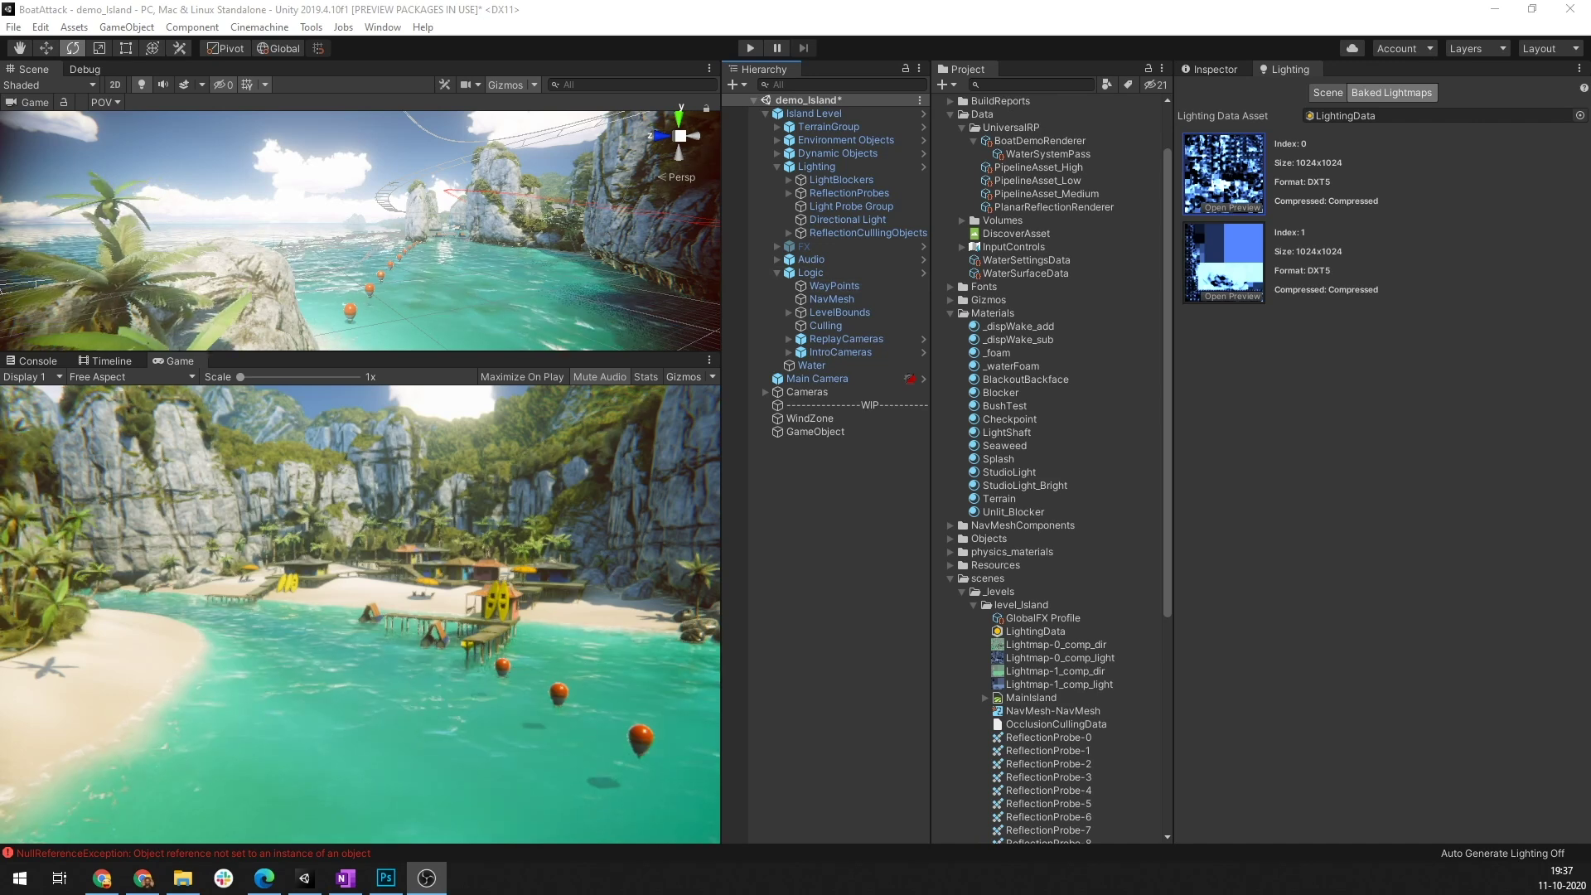
Browse the GameObject > Light menu, then select and orbit around the existing Light Probe Group
{"action": "left_click", "coordinate": [127, 26]}
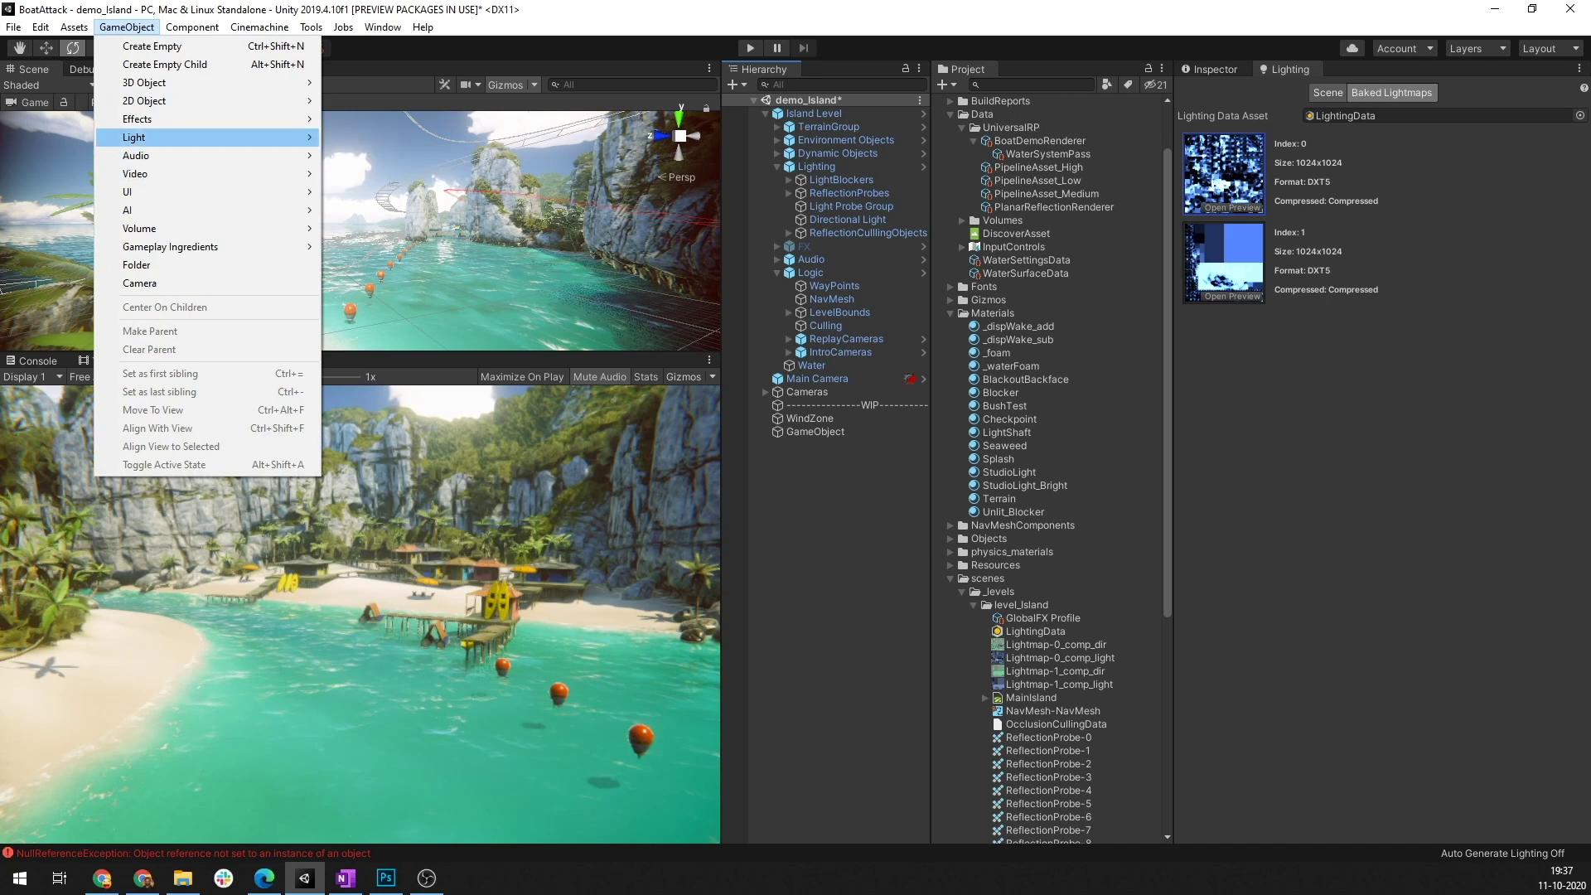
{"action": "mouse_move", "coordinate": [249, 136]}
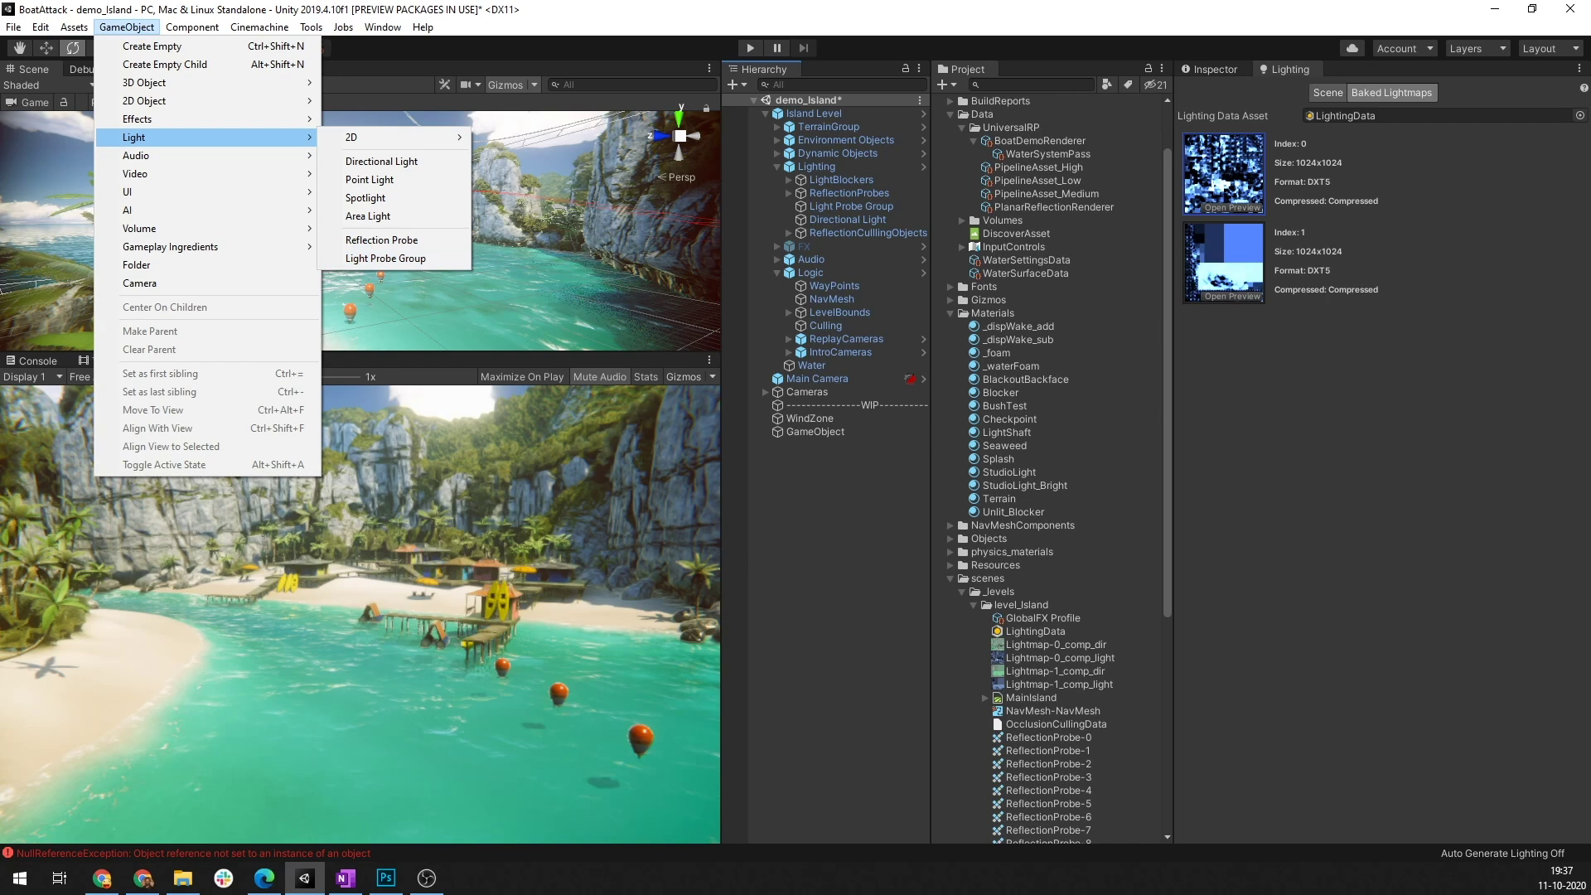
{"action": "left_click", "coordinate": [851, 205]}
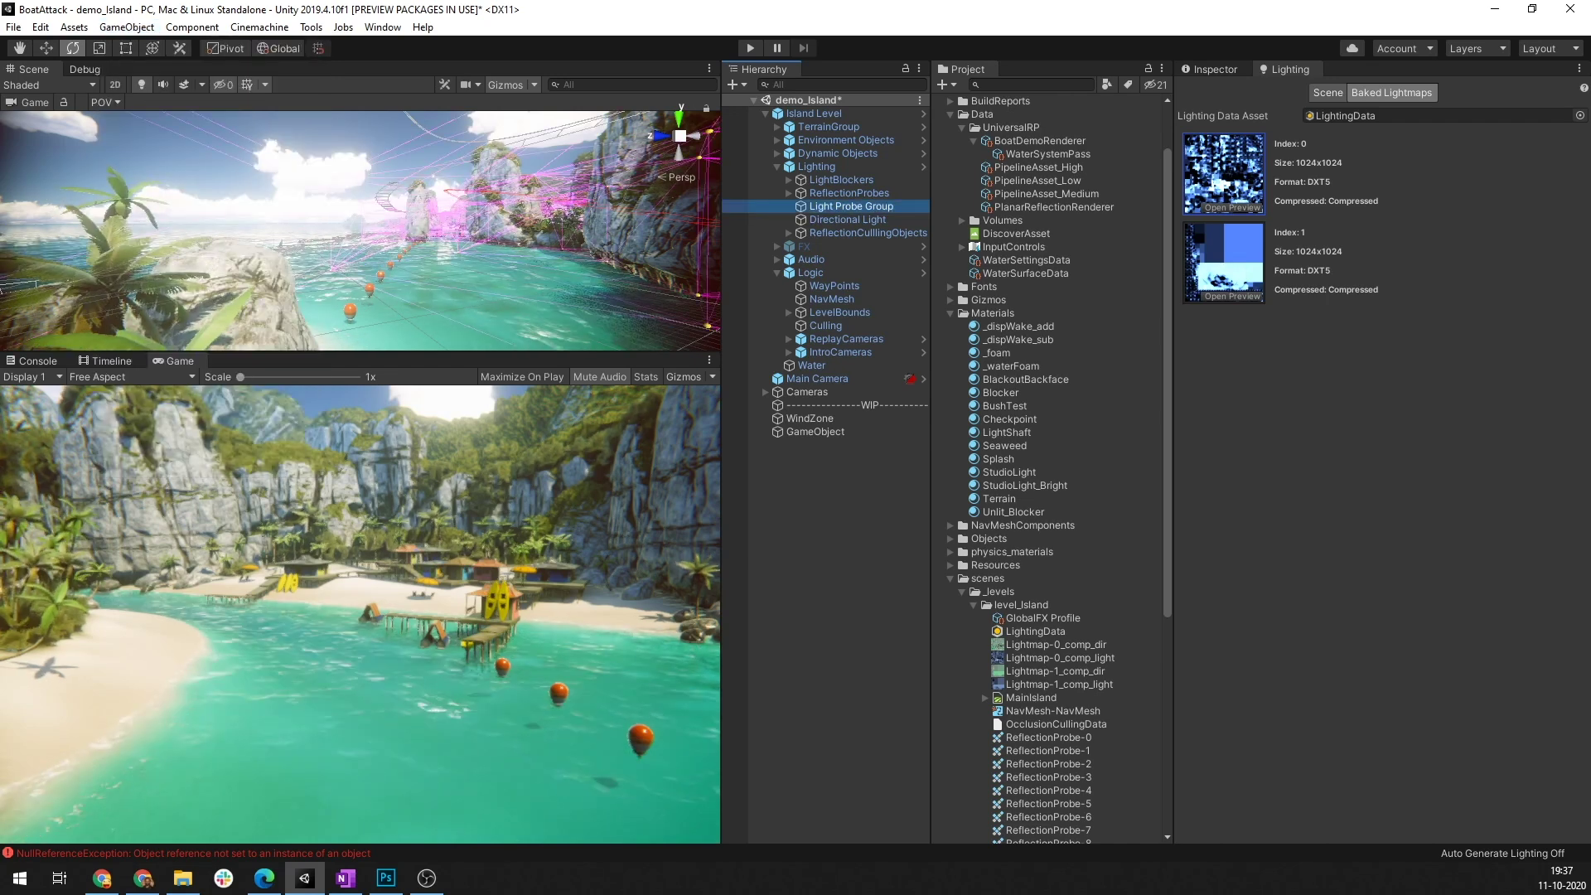
{"action": "left_click_drag", "start_coordinate": [356, 249], "coordinate": [232, 249], "text": "alt"}
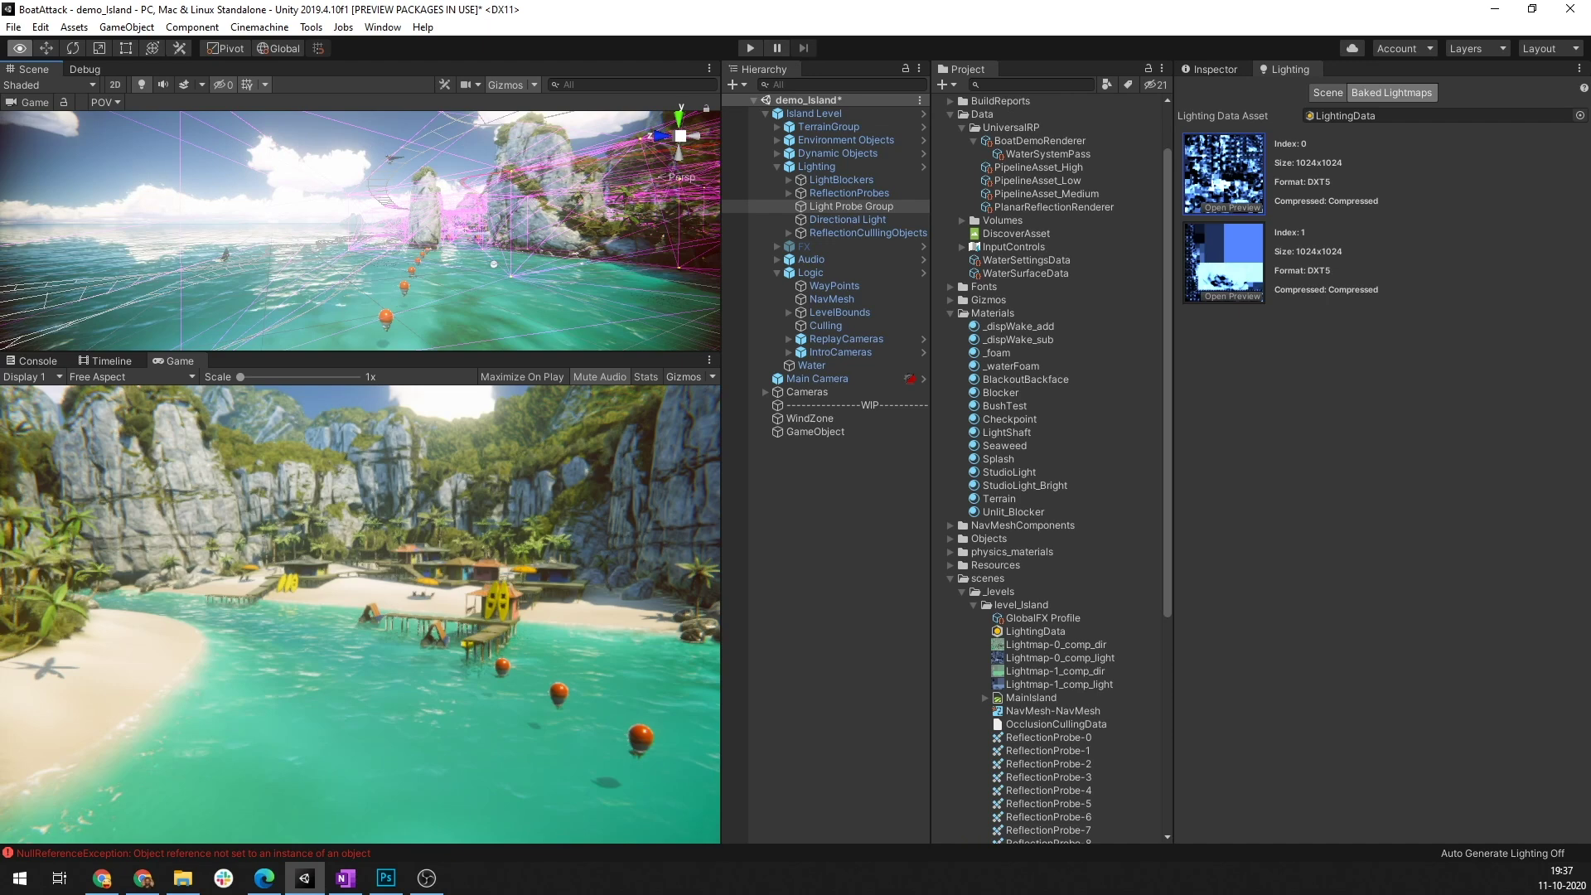
{"action": "left_click_drag", "start_coordinate": [232, 248], "coordinate": [207, 248], "text": "alt"}
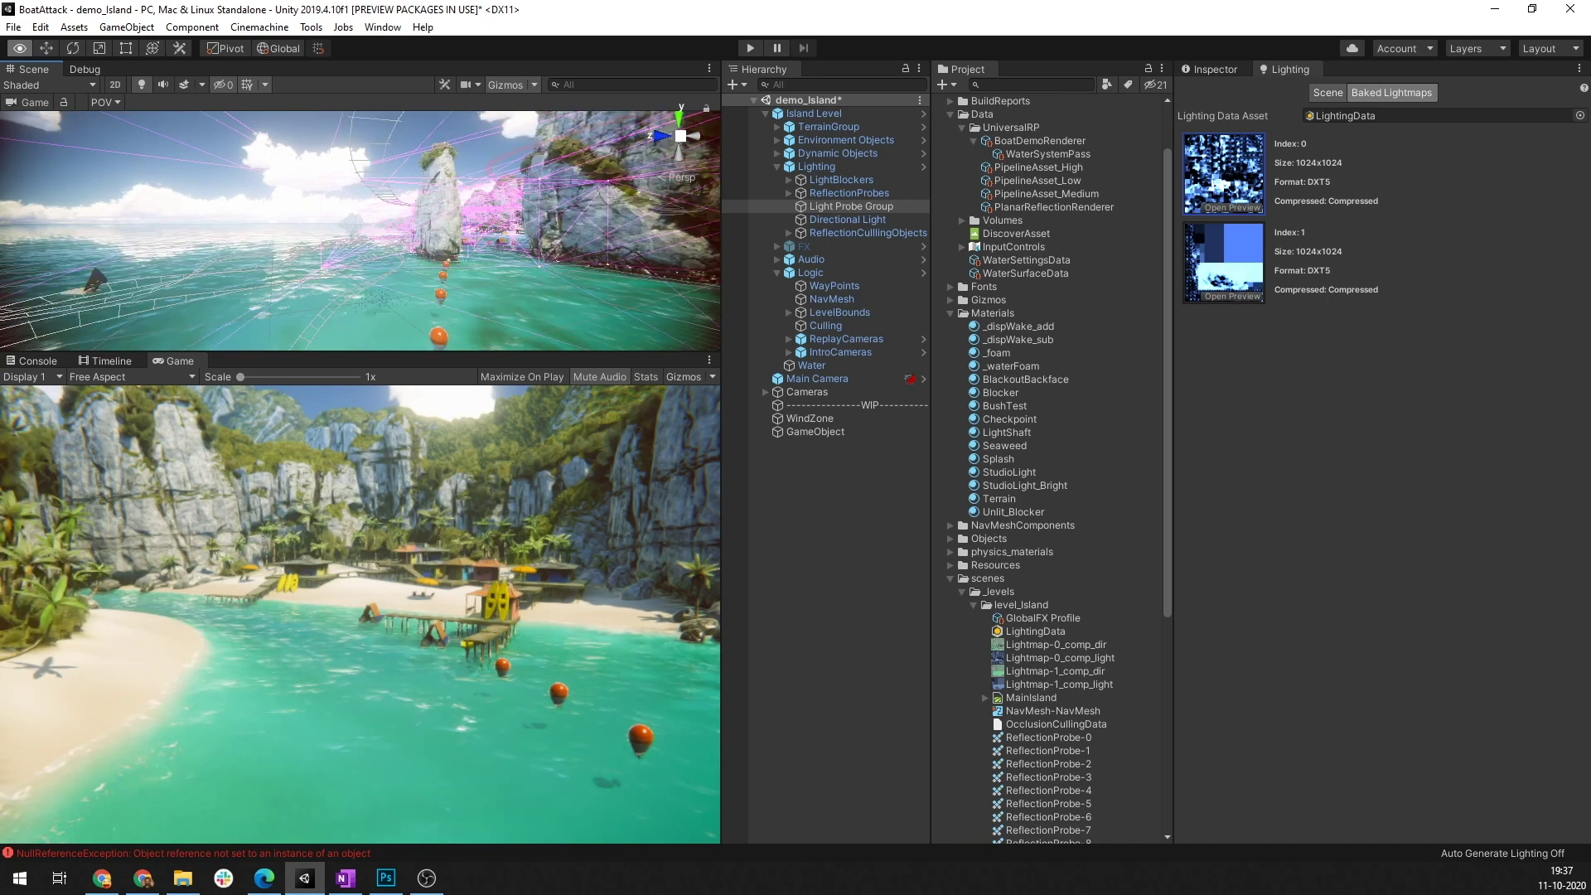
{"action": "right_click_drag", "start_coordinate": [361, 230], "coordinate": [373, 230]}
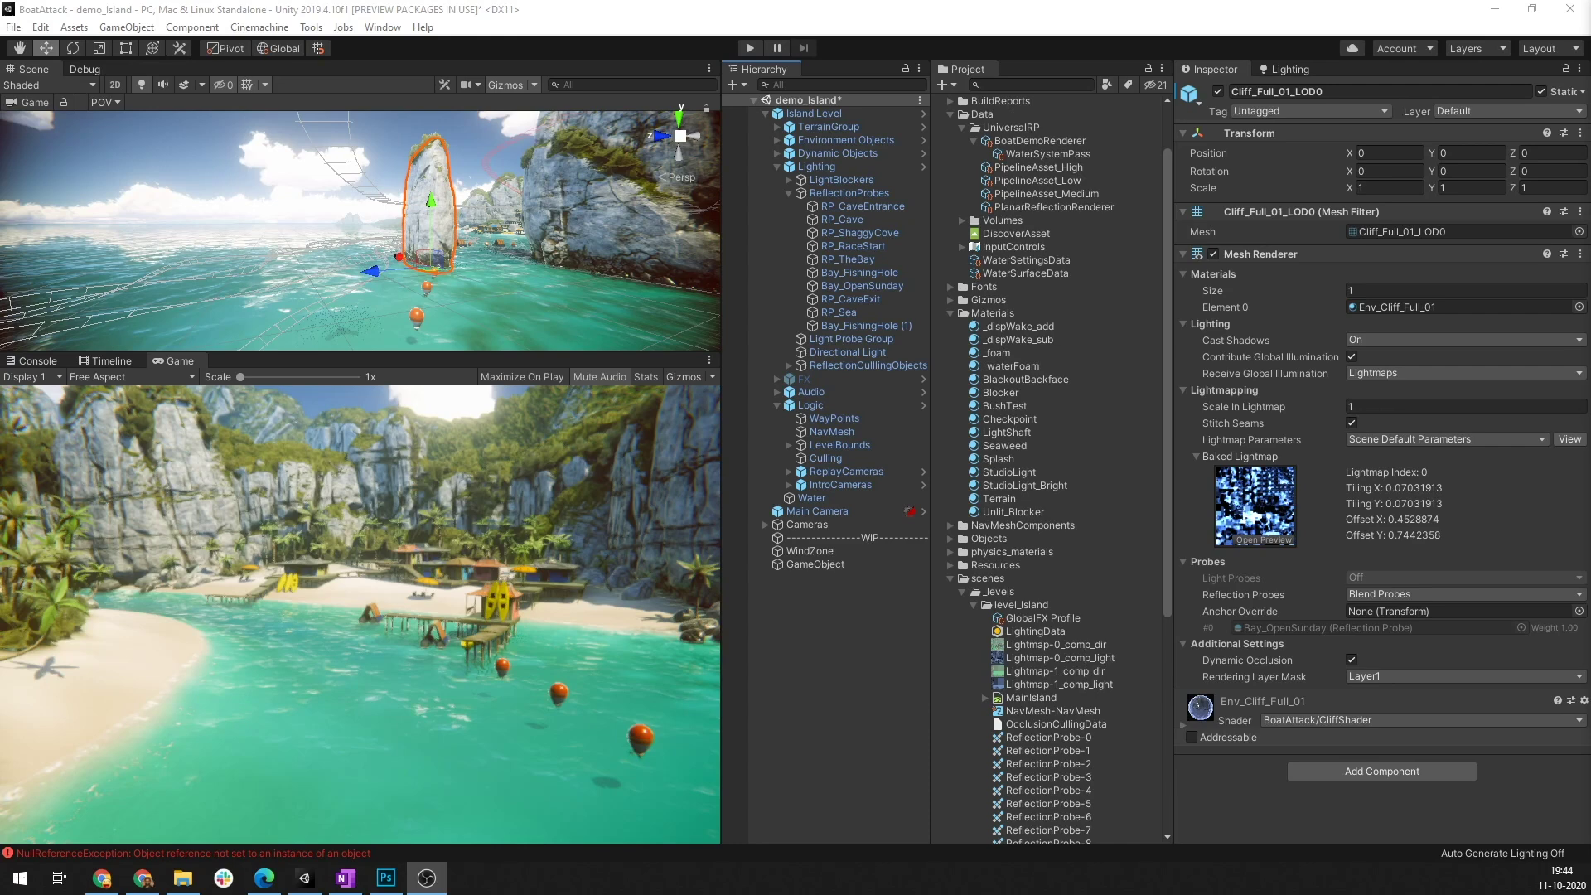
Check the create menu and Cliff_Full_01_LOD0's Static flags, leaving both unchanged
{"action": "left_click", "coordinate": [126, 27]}
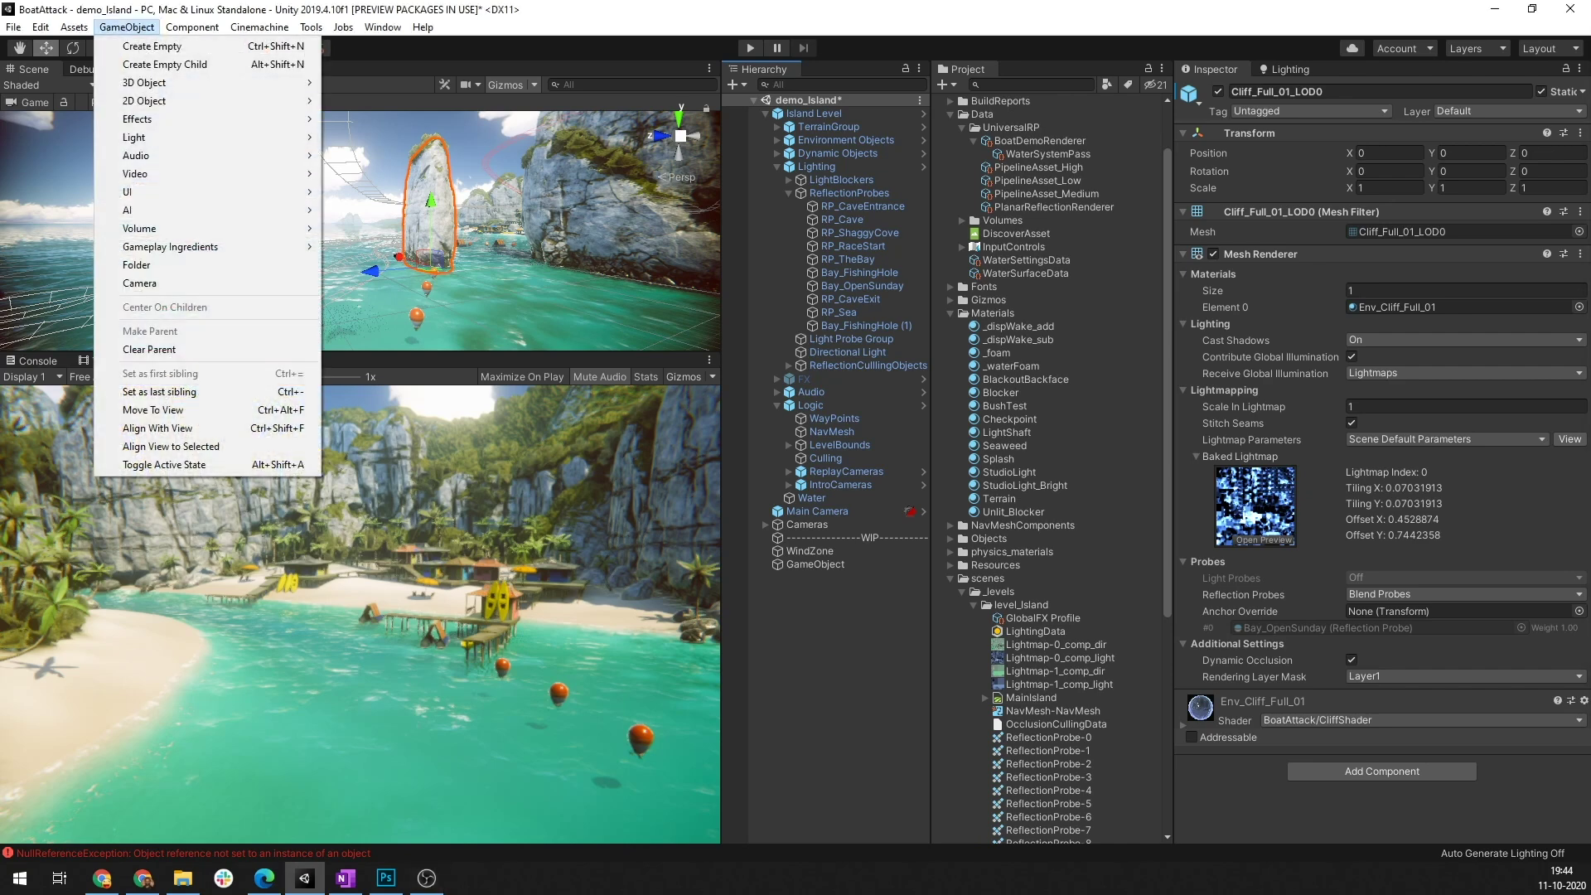
{"action": "mouse_move", "coordinate": [207, 136]}
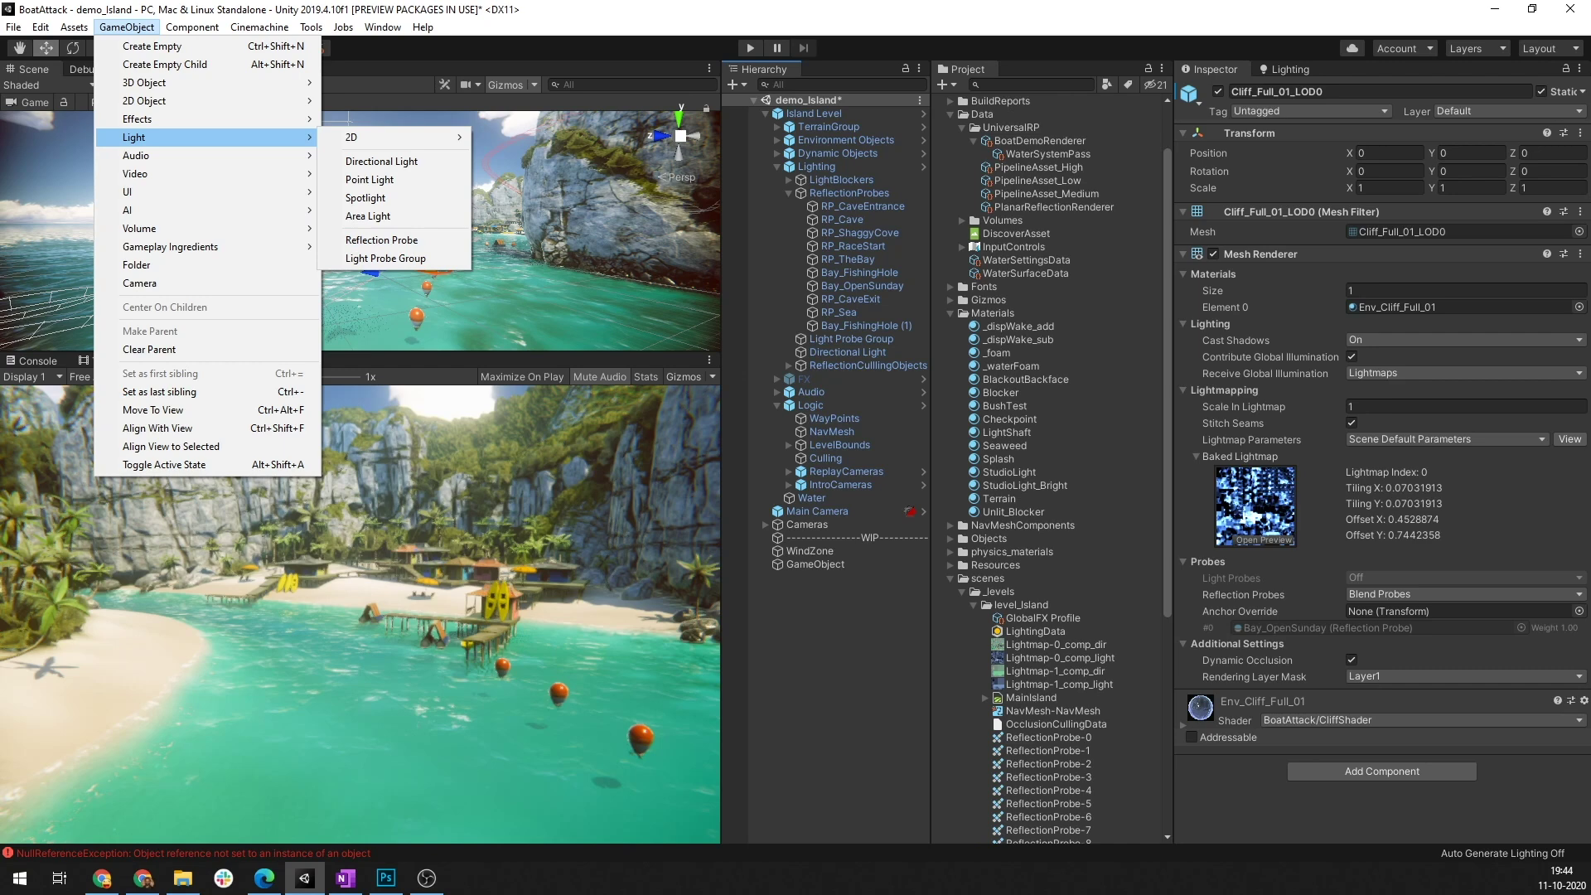
{"action": "key", "text": "Escape"}
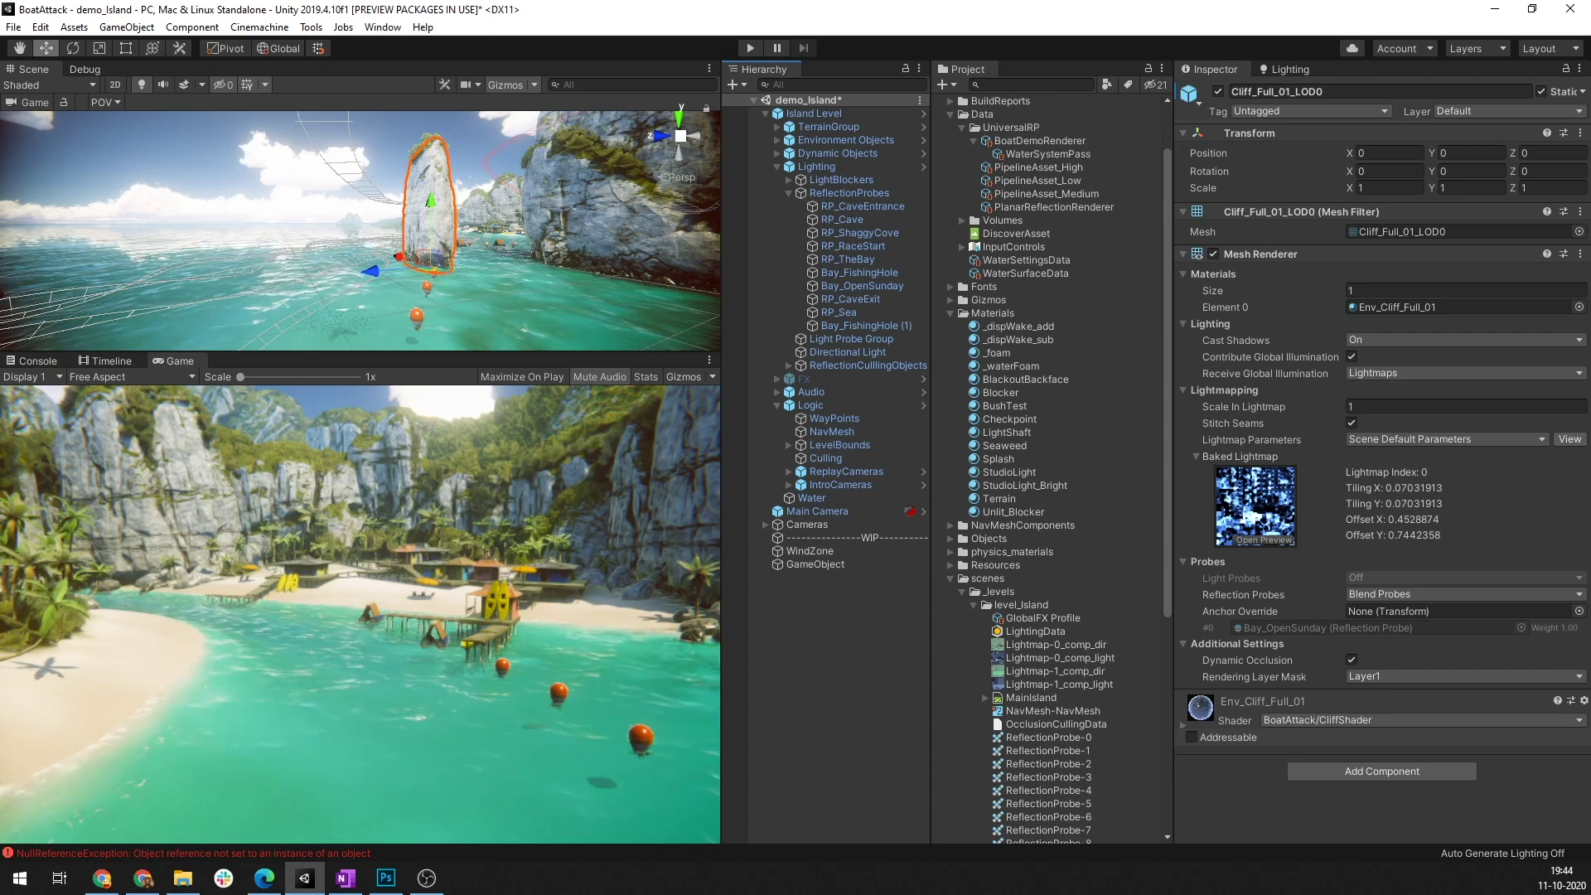
{"action": "left_click", "coordinate": [1582, 91]}
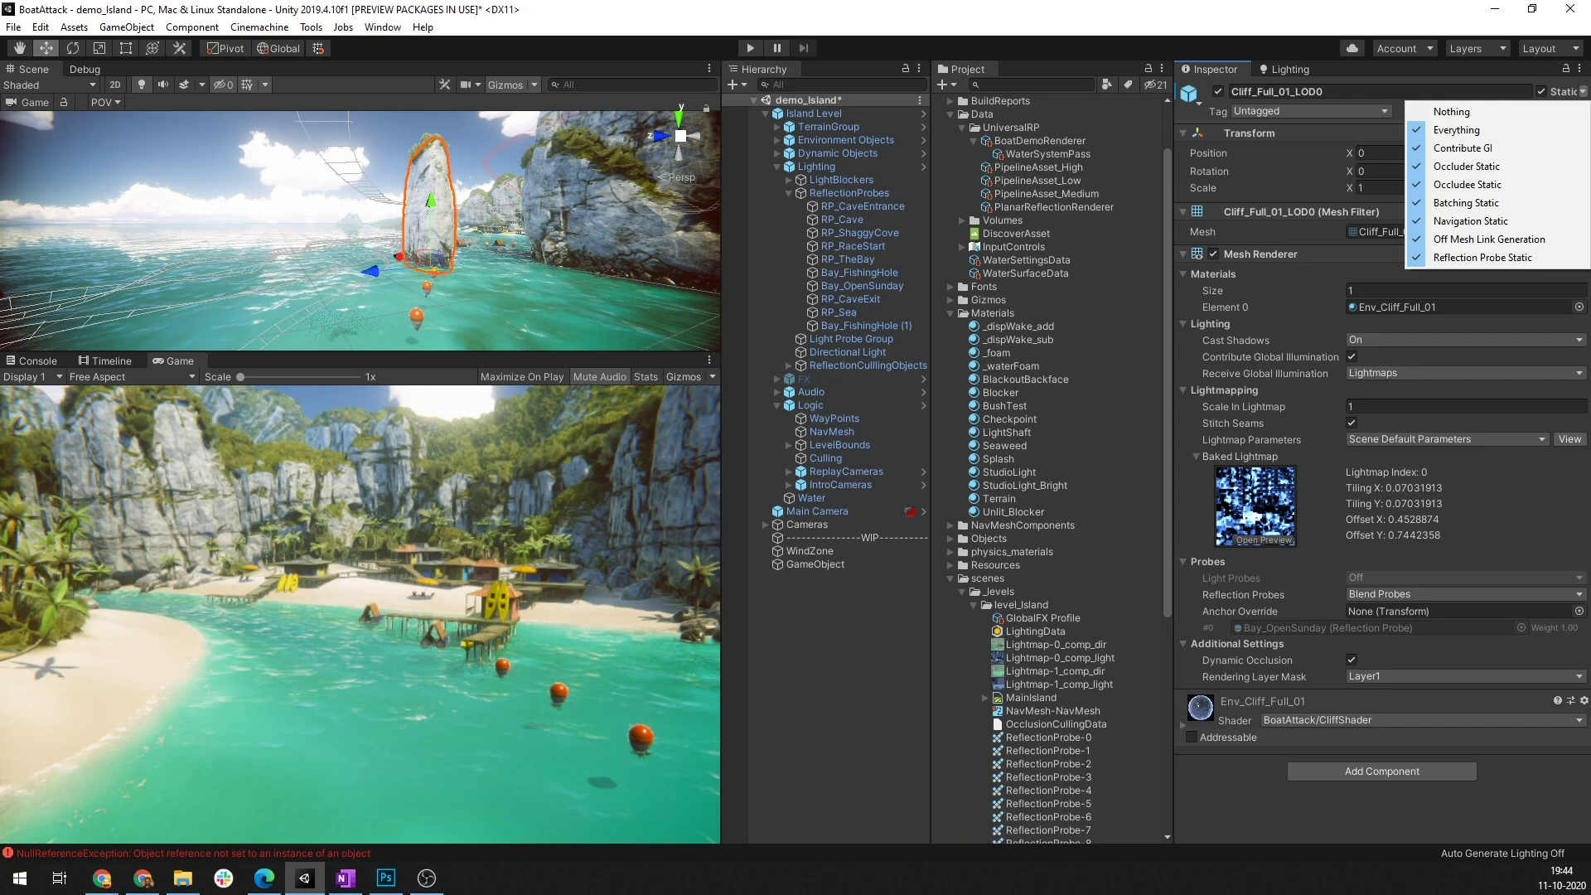
{"action": "key", "text": "Escape"}
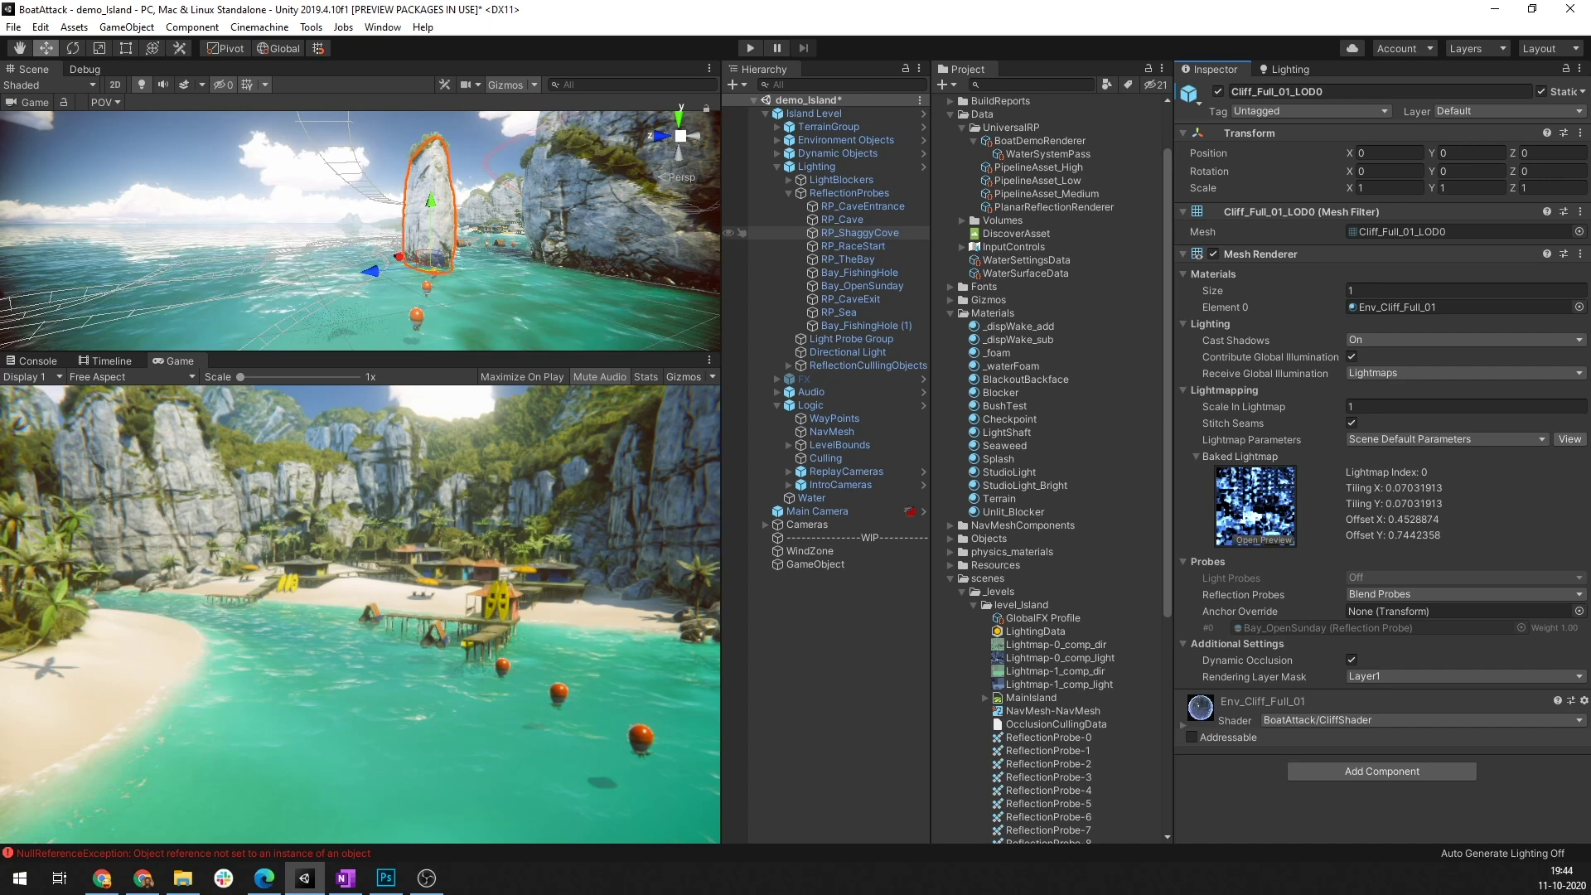
Frame RP_CaveEntrance, orbit over the island, then select RP_CaveExit and level the view
{"action": "left_click", "coordinate": [862, 207]}
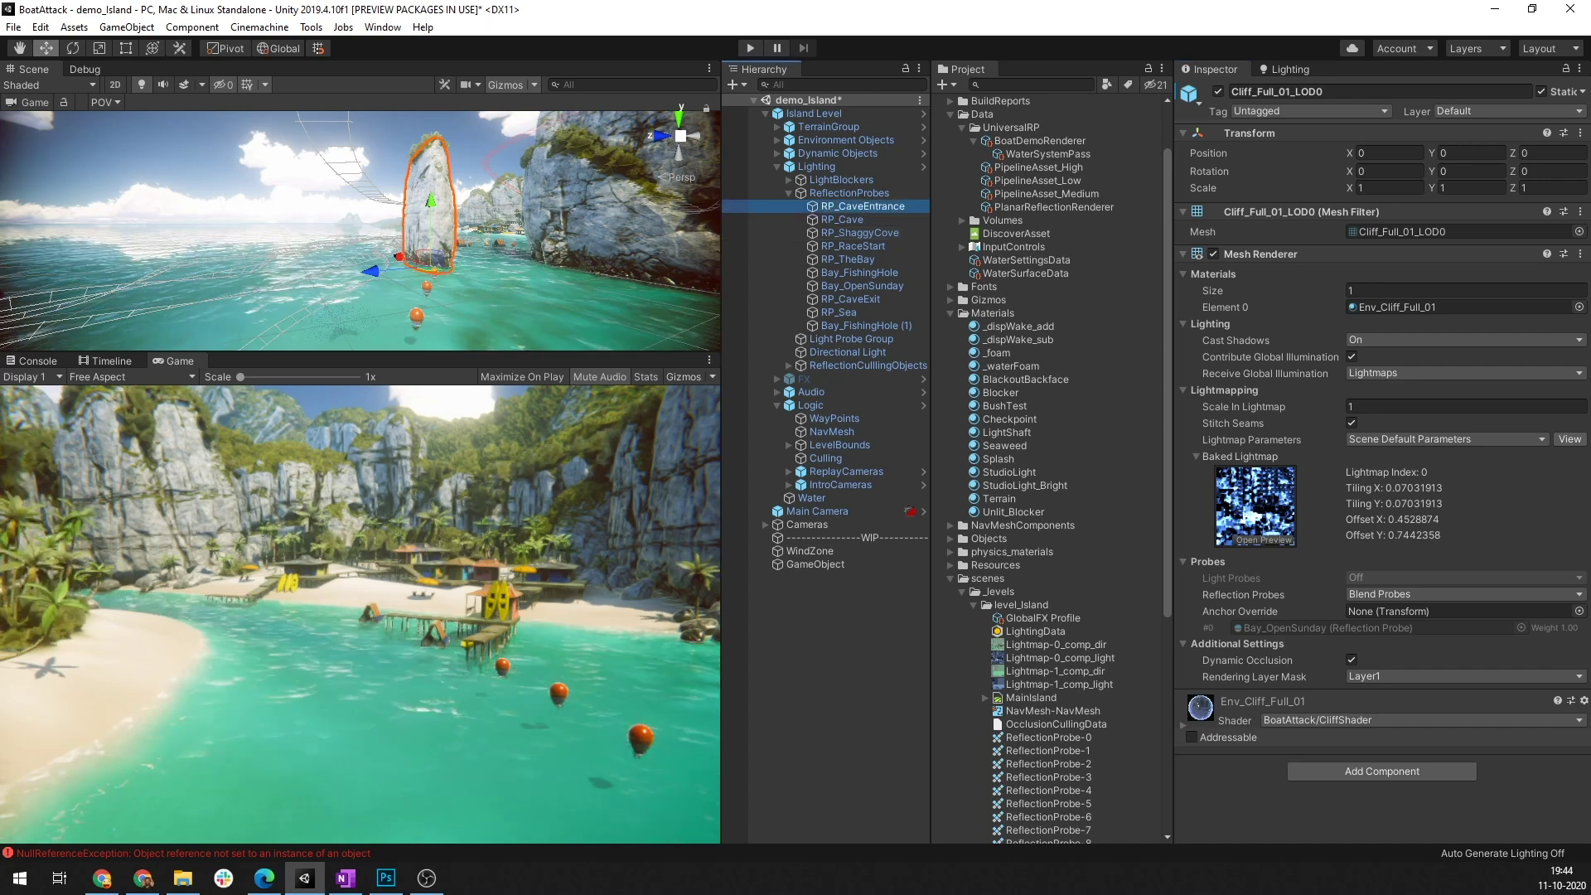
{"action": "key", "text": "f"}
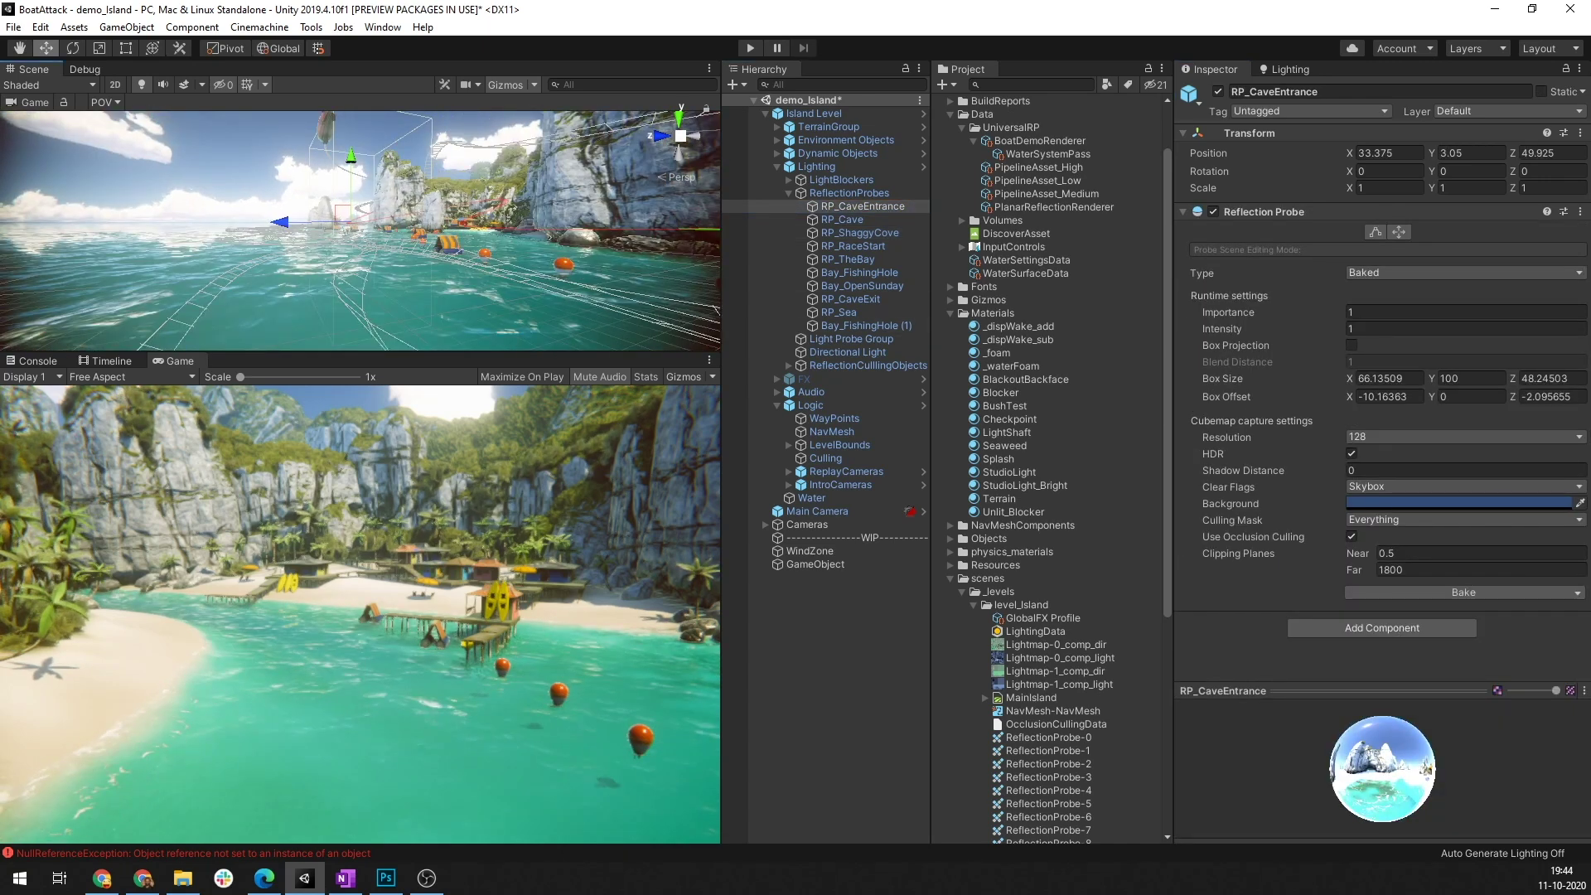
{"action": "left_click_drag", "start_coordinate": [356, 223], "coordinate": [419, 291], "text": "alt"}
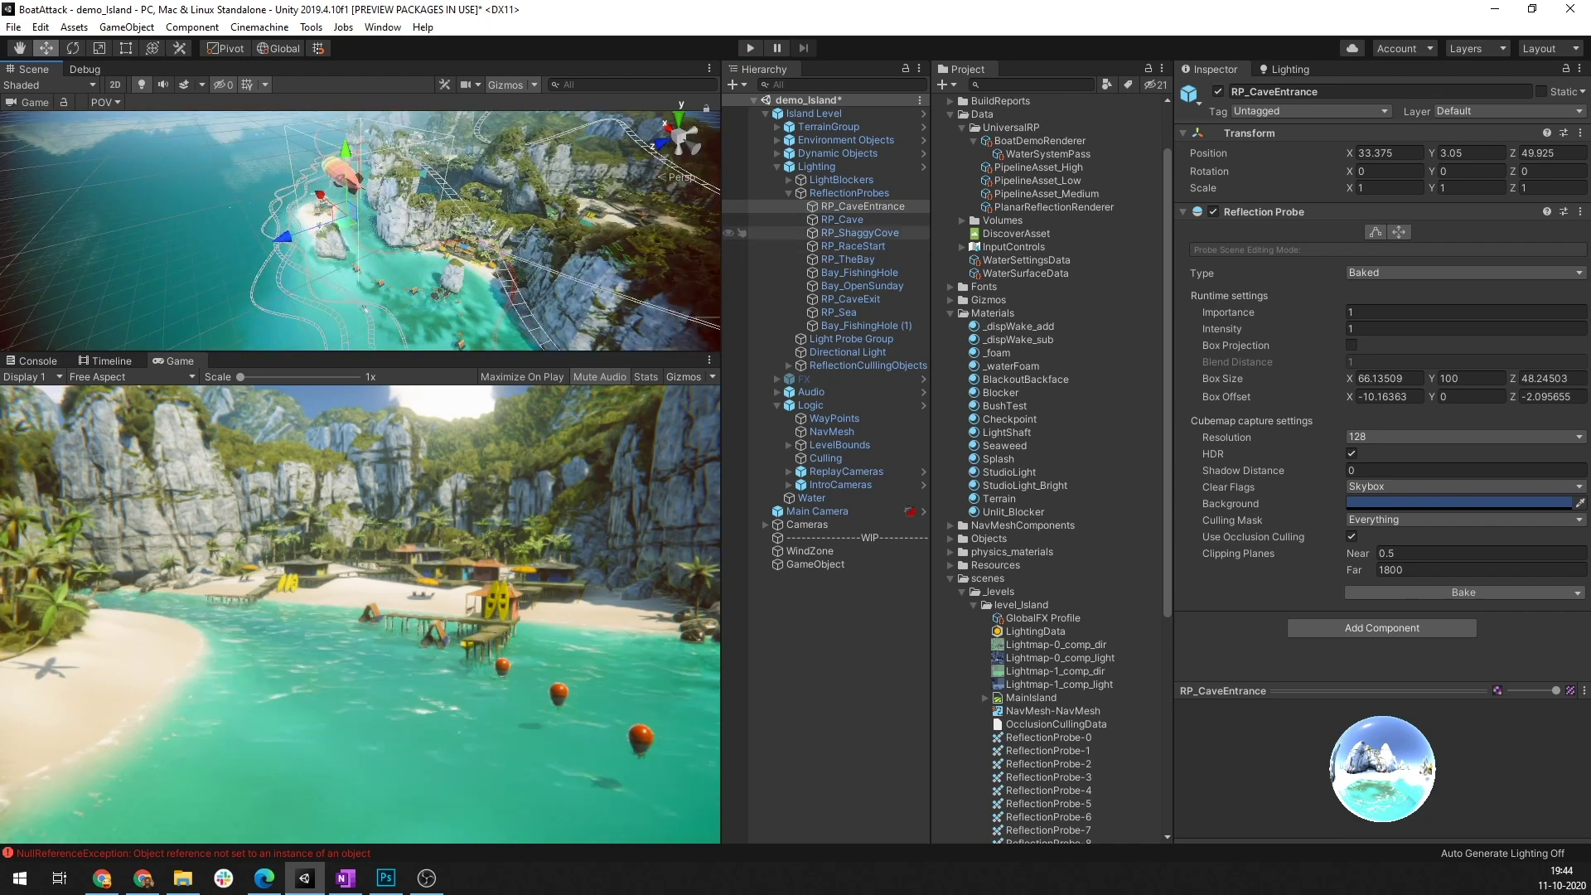
{"action": "left_click", "coordinate": [851, 299]}
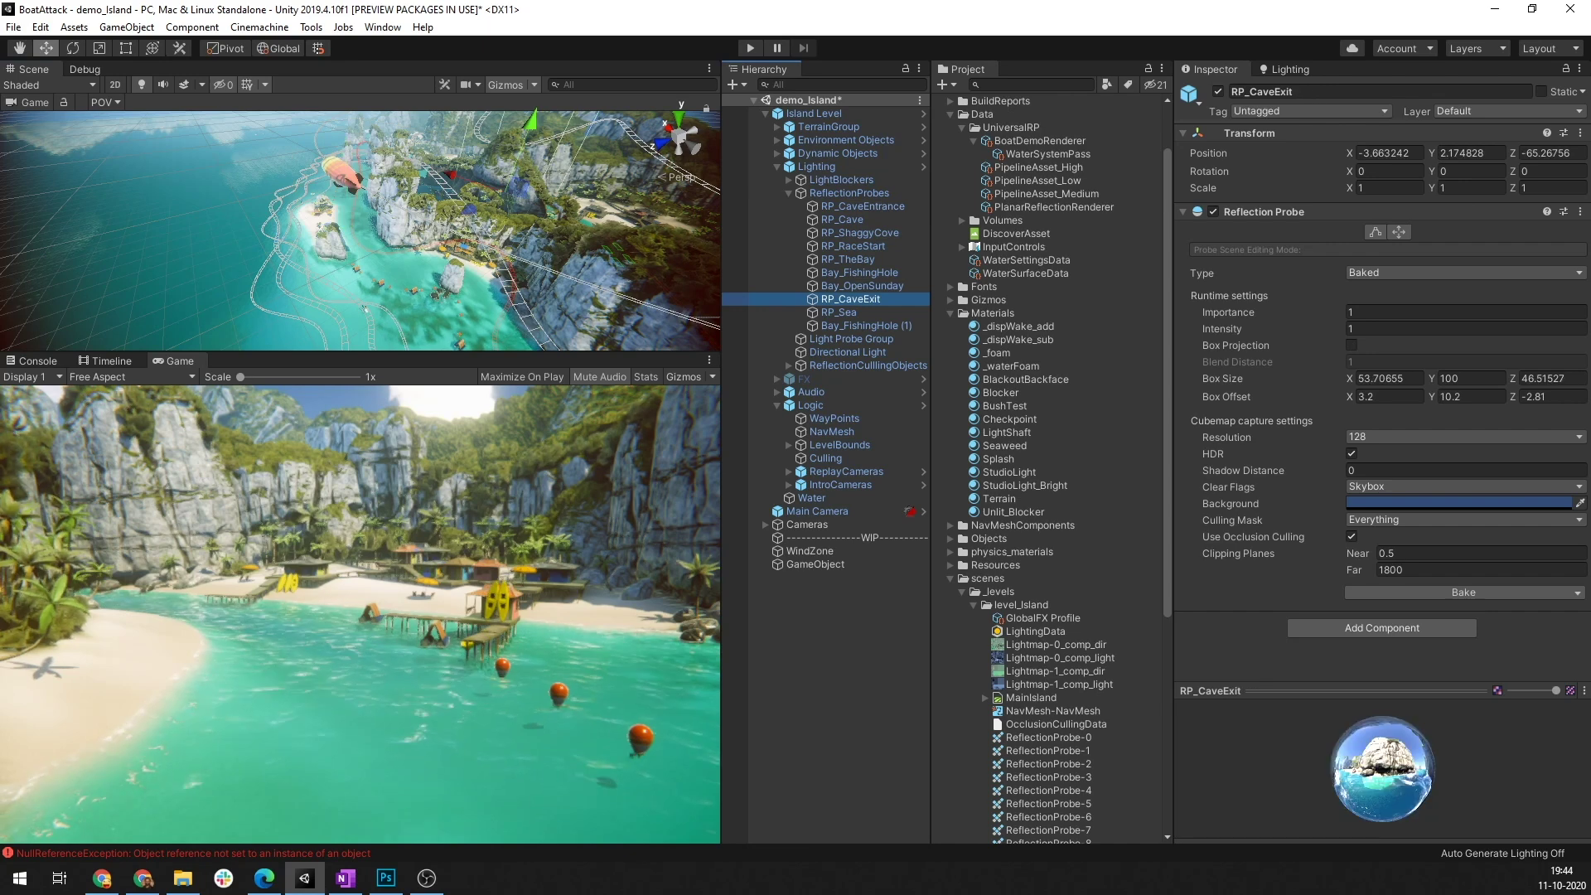
{"action": "left_click_drag", "start_coordinate": [414, 290], "coordinate": [357, 207], "text": "alt"}
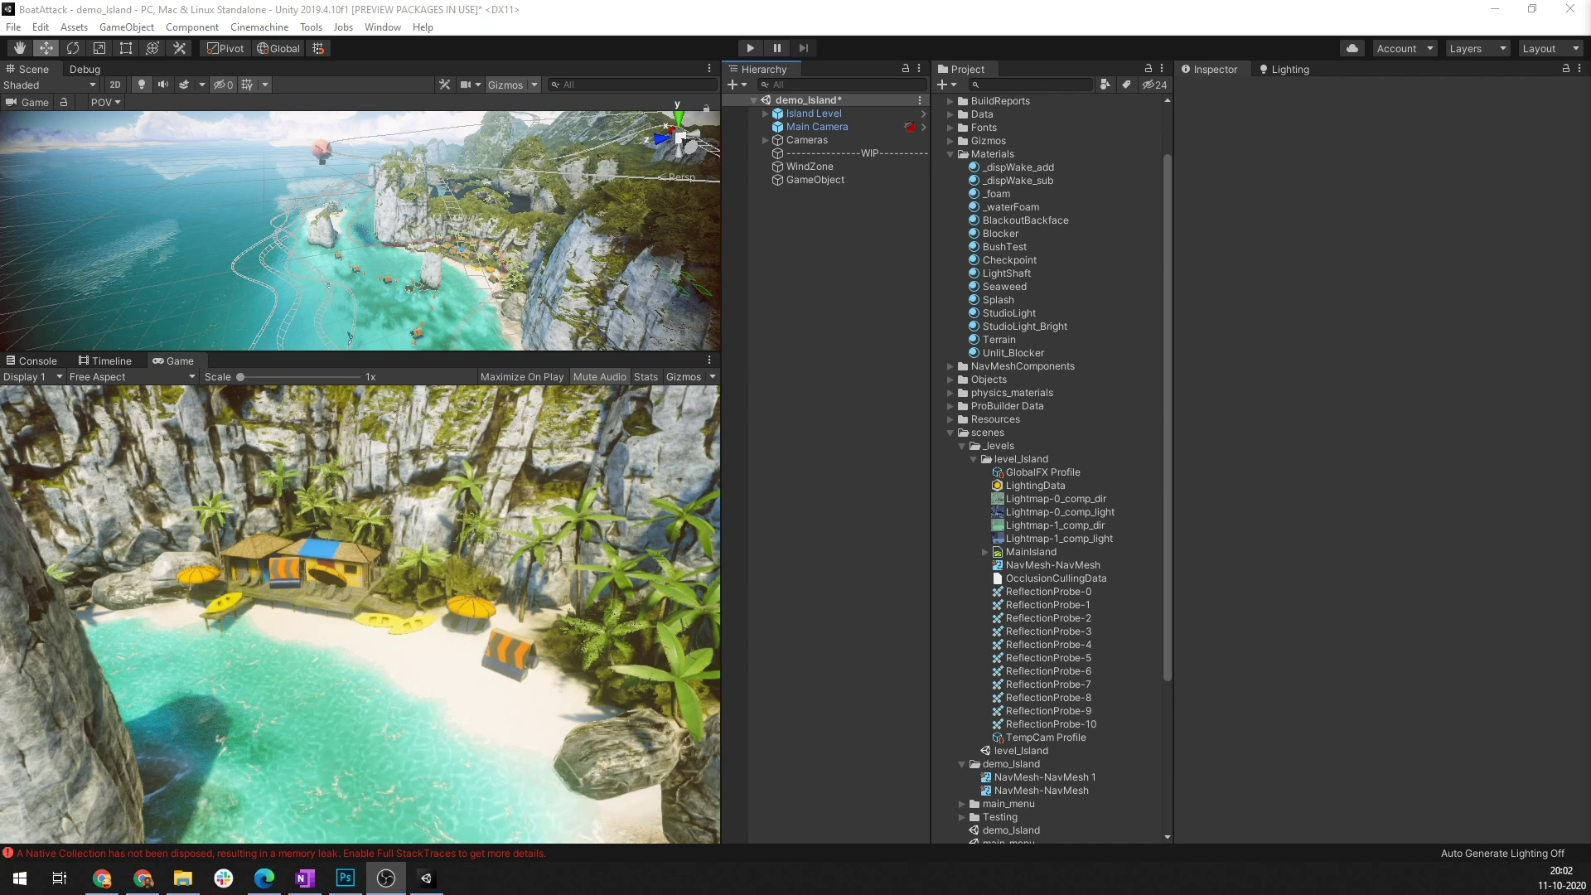
Browse the Hierarchy's Volume creation options and back out without creating a new volume
{"action": "right_click", "coordinate": [816, 467]}
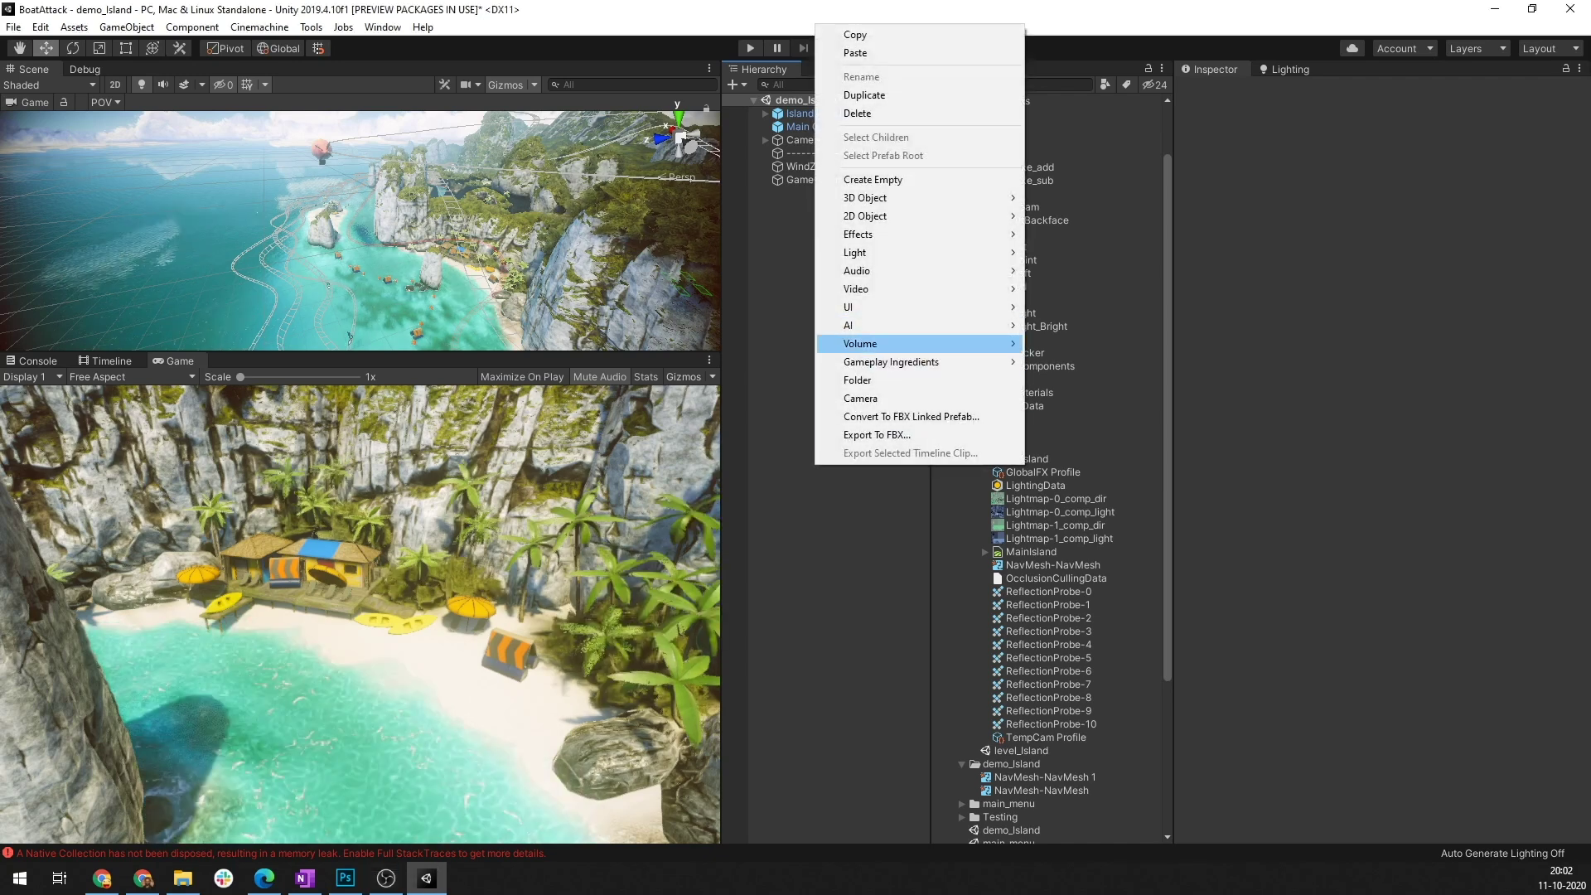
{"action": "mouse_move", "coordinate": [912, 344]}
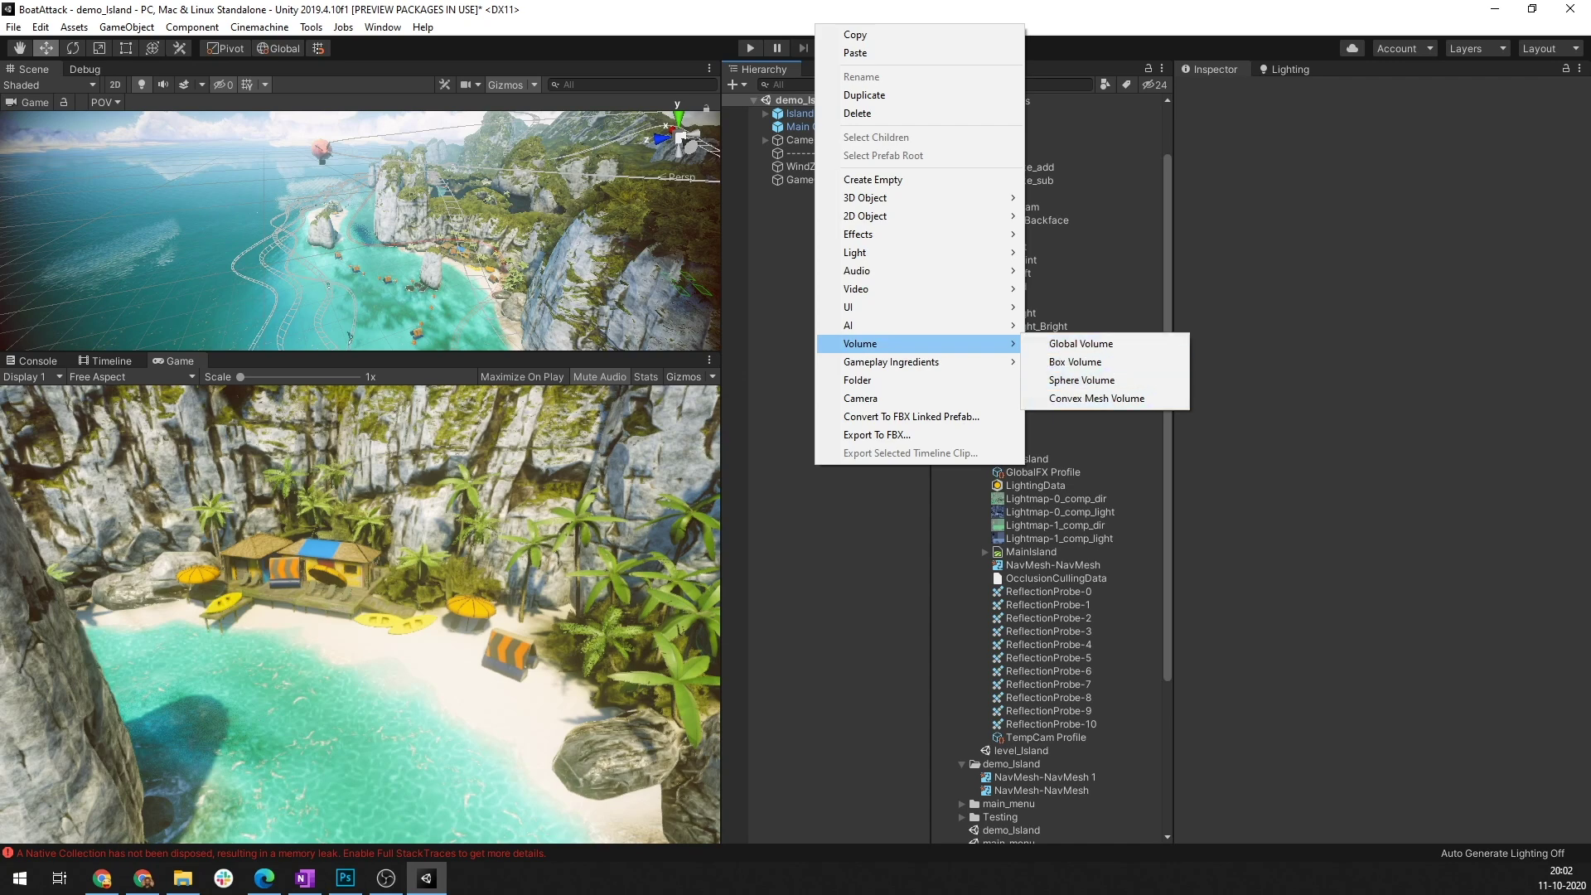
{"action": "key", "text": "Escape"}
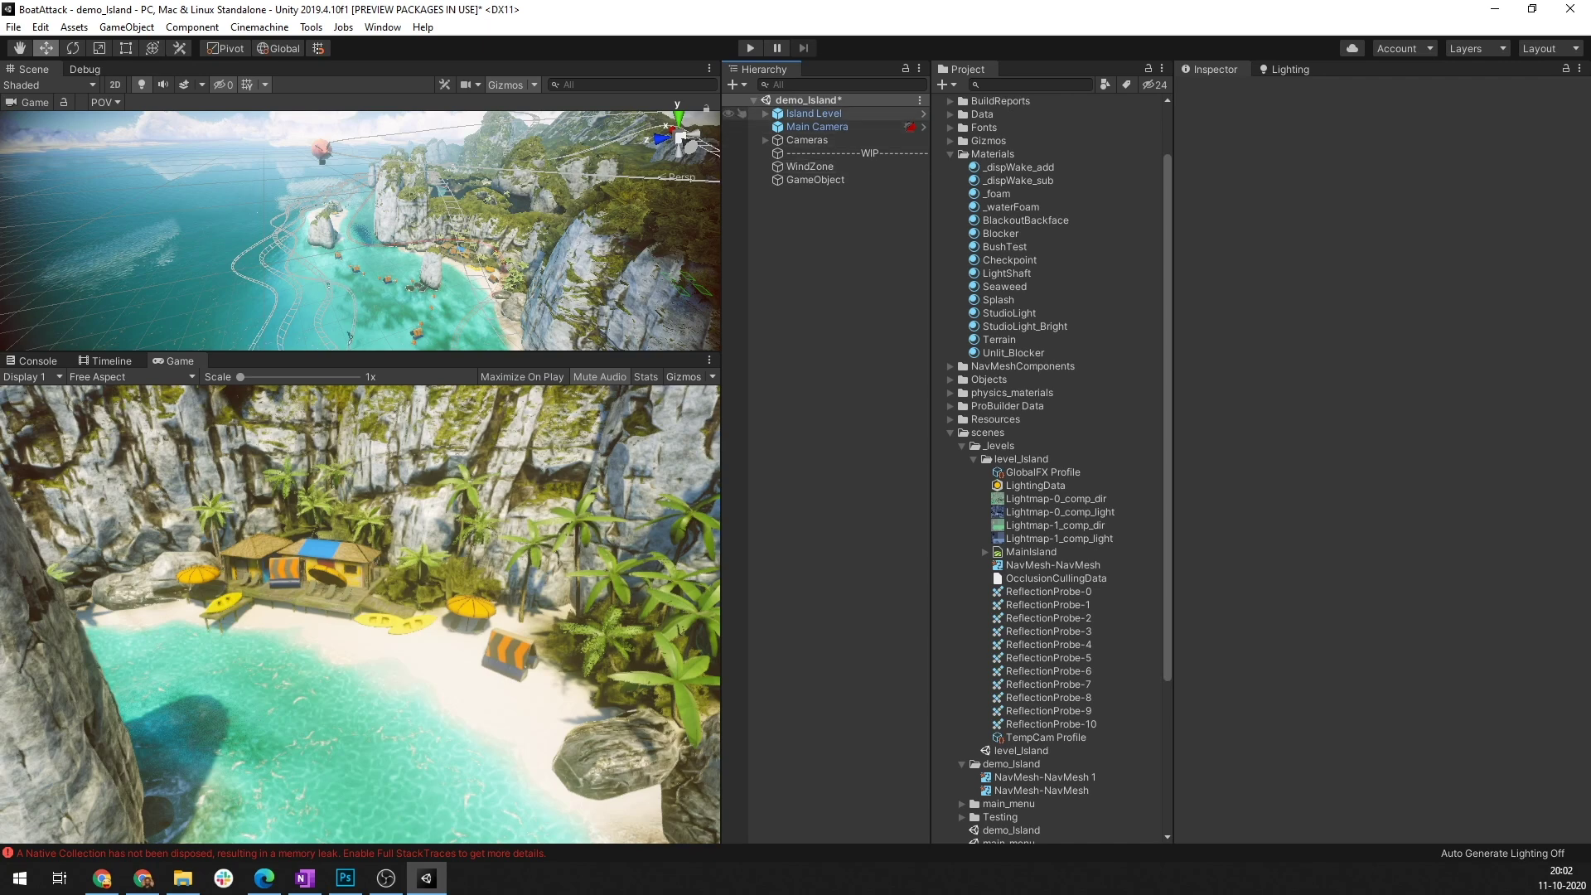
Select Island Level to view its global Island_Post_Clear Volume, cancelling the Volume component search
{"action": "left_click", "coordinate": [814, 114]}
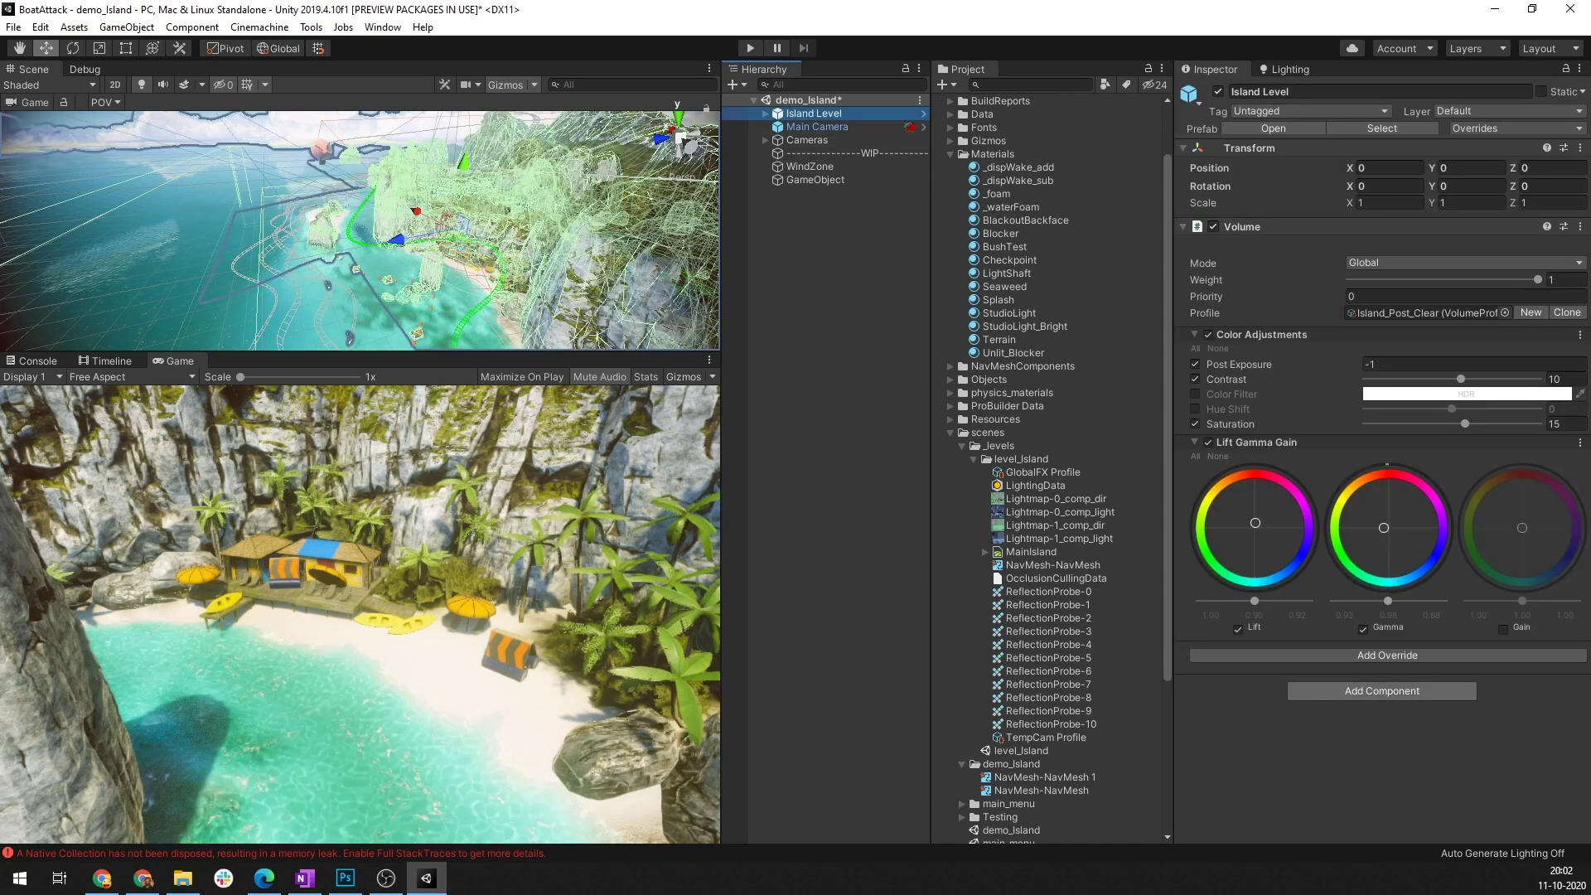
{"action": "left_click", "coordinate": [1382, 690]}
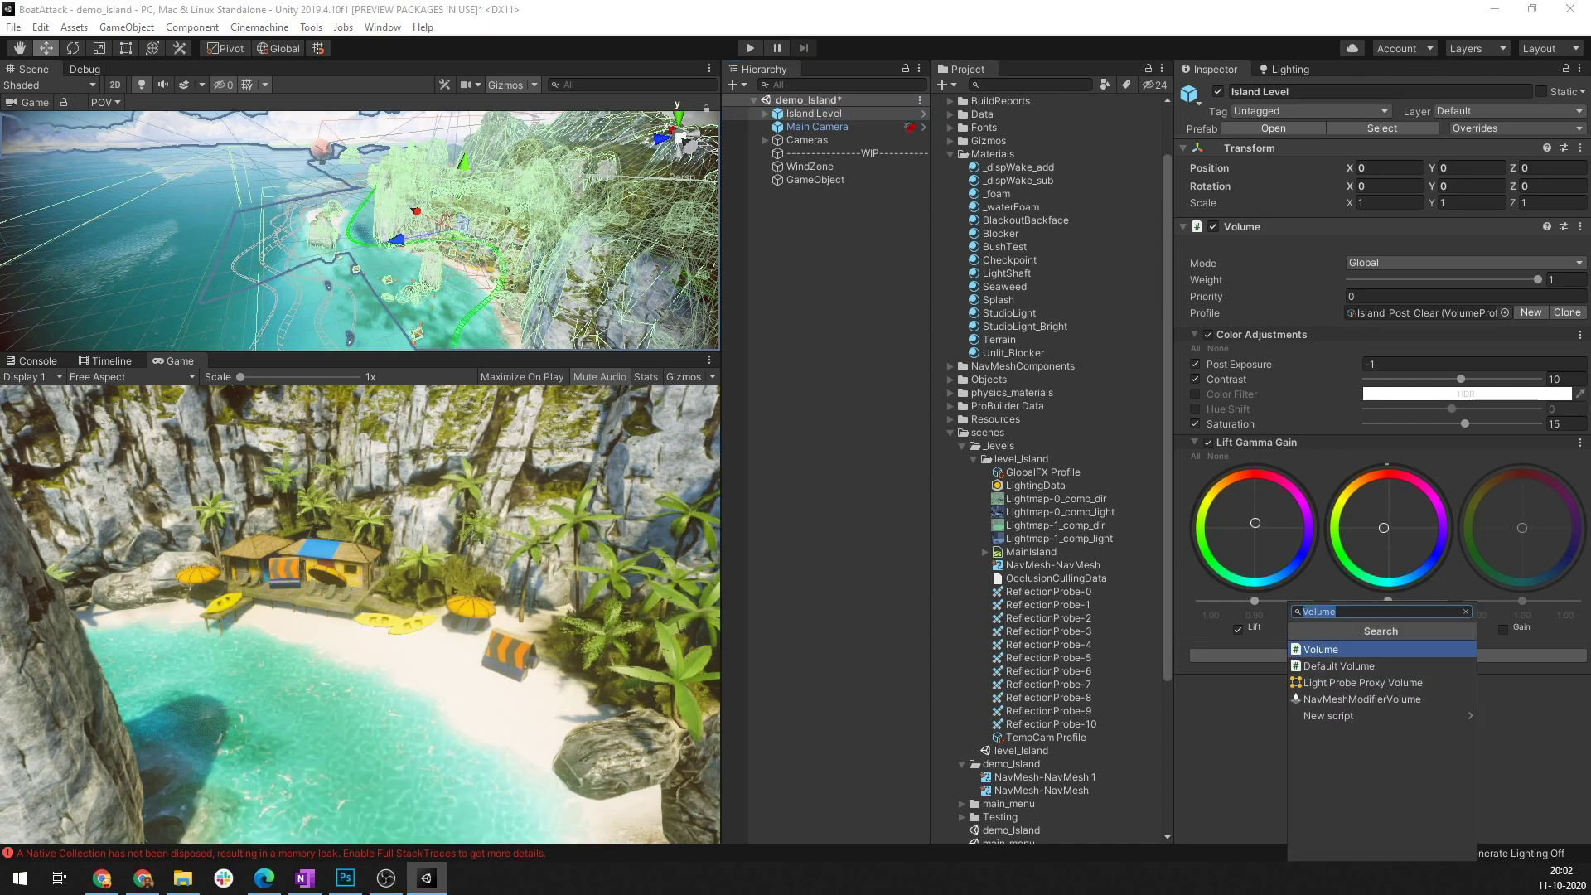
{"action": "key", "text": "Down"}
{"action": "key", "text": "Down"}
{"action": "key", "text": "Down"}
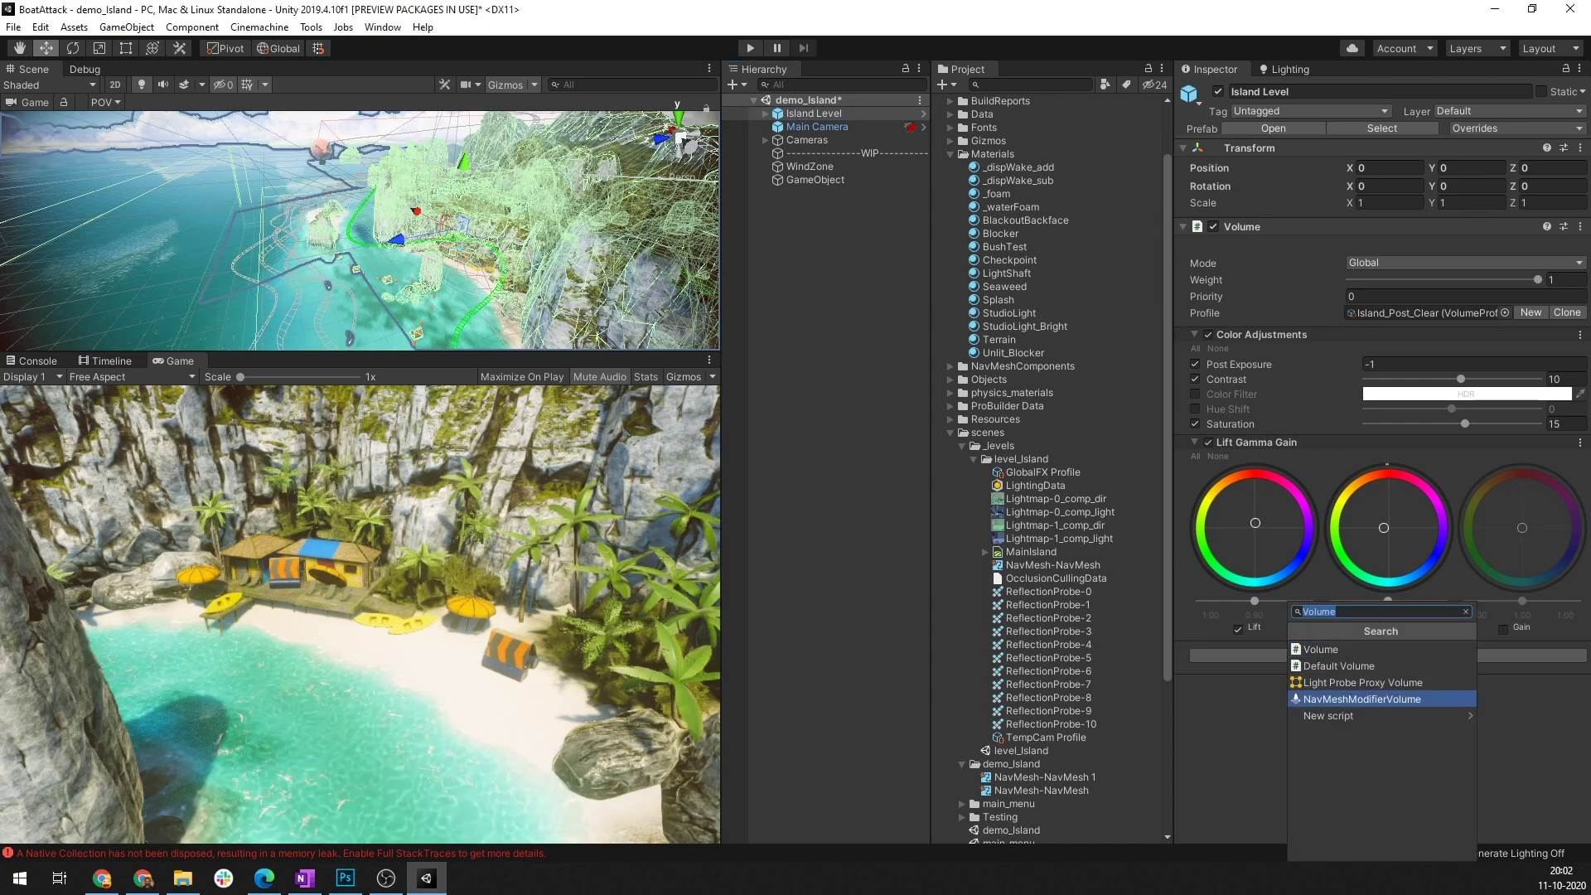
{"action": "key", "text": "Escape"}
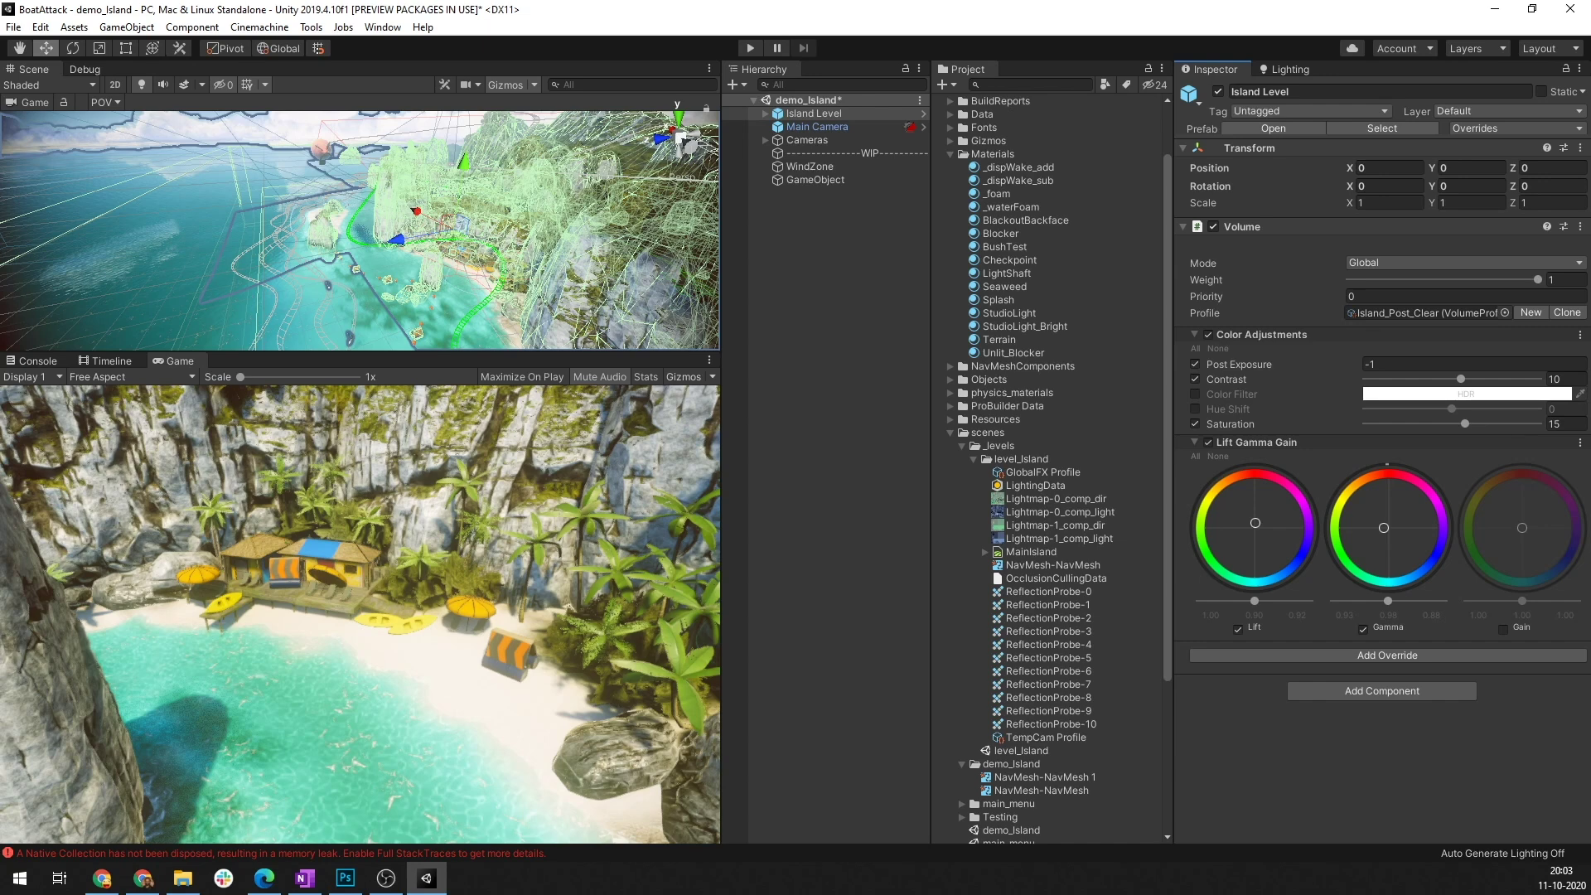
Ping and inspect the Island_Post_Clear profile from the Volume's Profile field, then reselect Island Level
{"action": "left_click", "coordinate": [1425, 312]}
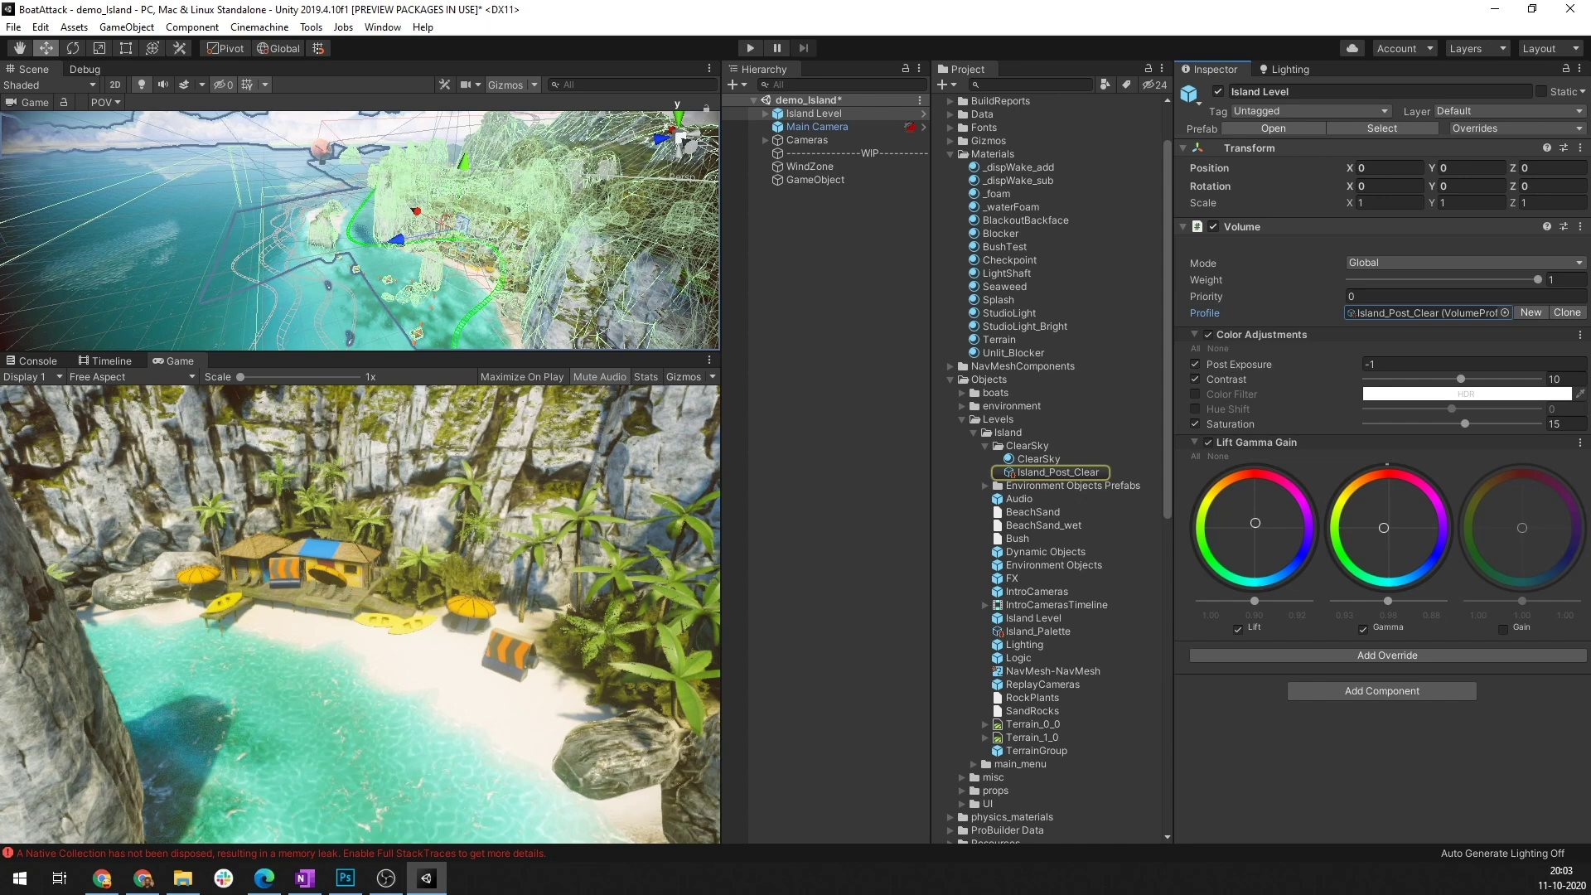
{"action": "left_click", "coordinate": [1058, 472]}
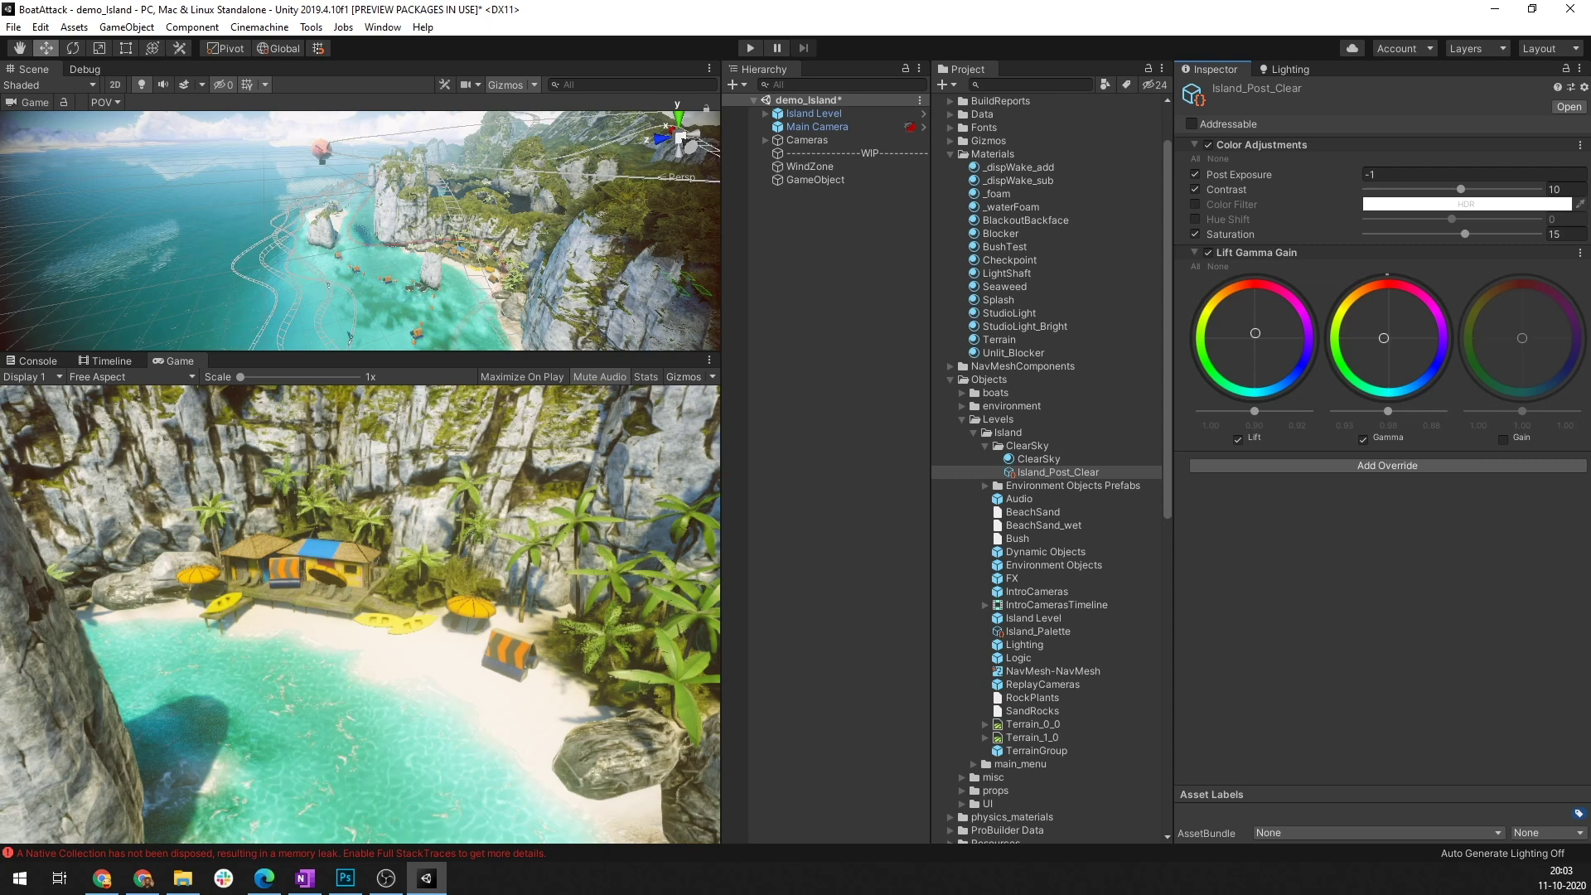
{"action": "left_click", "coordinate": [814, 112]}
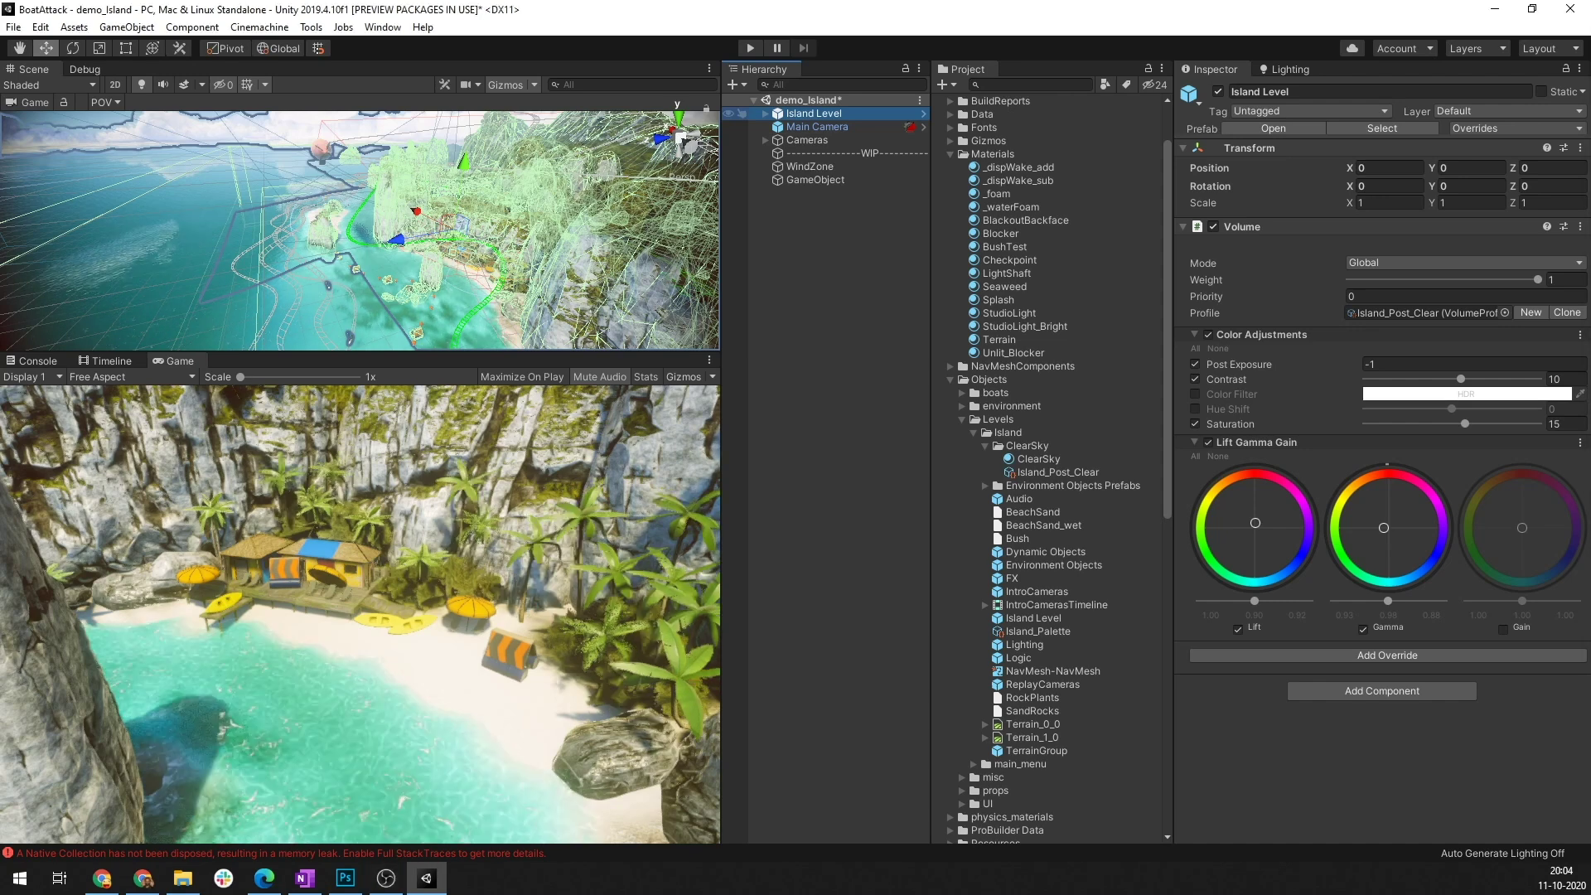
{"action": "key", "text": "F2"}
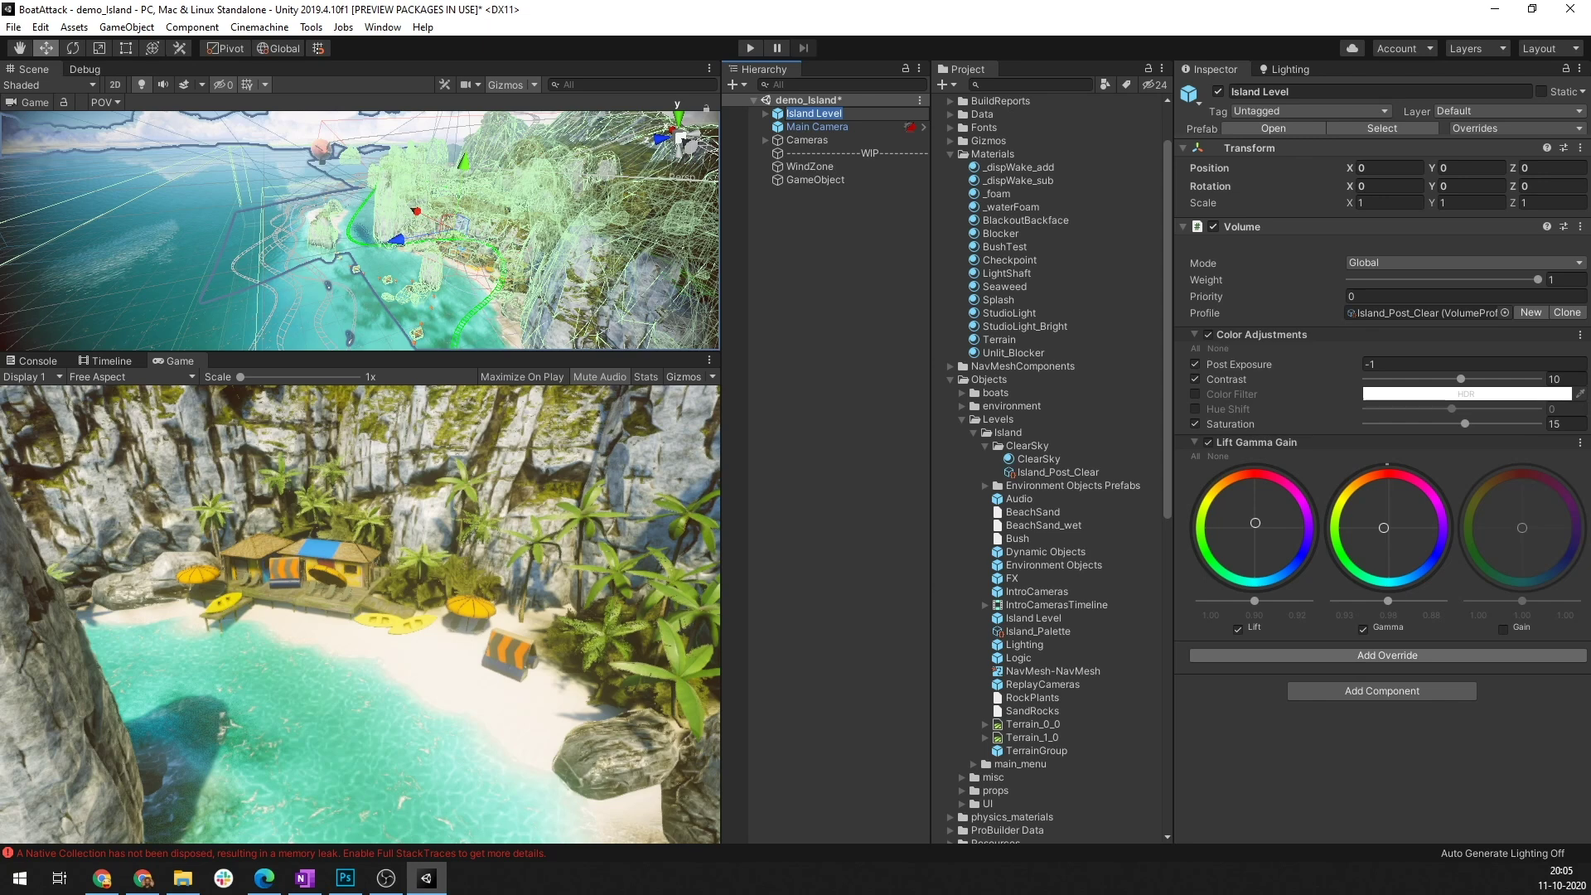
{"action": "left_click", "coordinate": [1388, 655]}
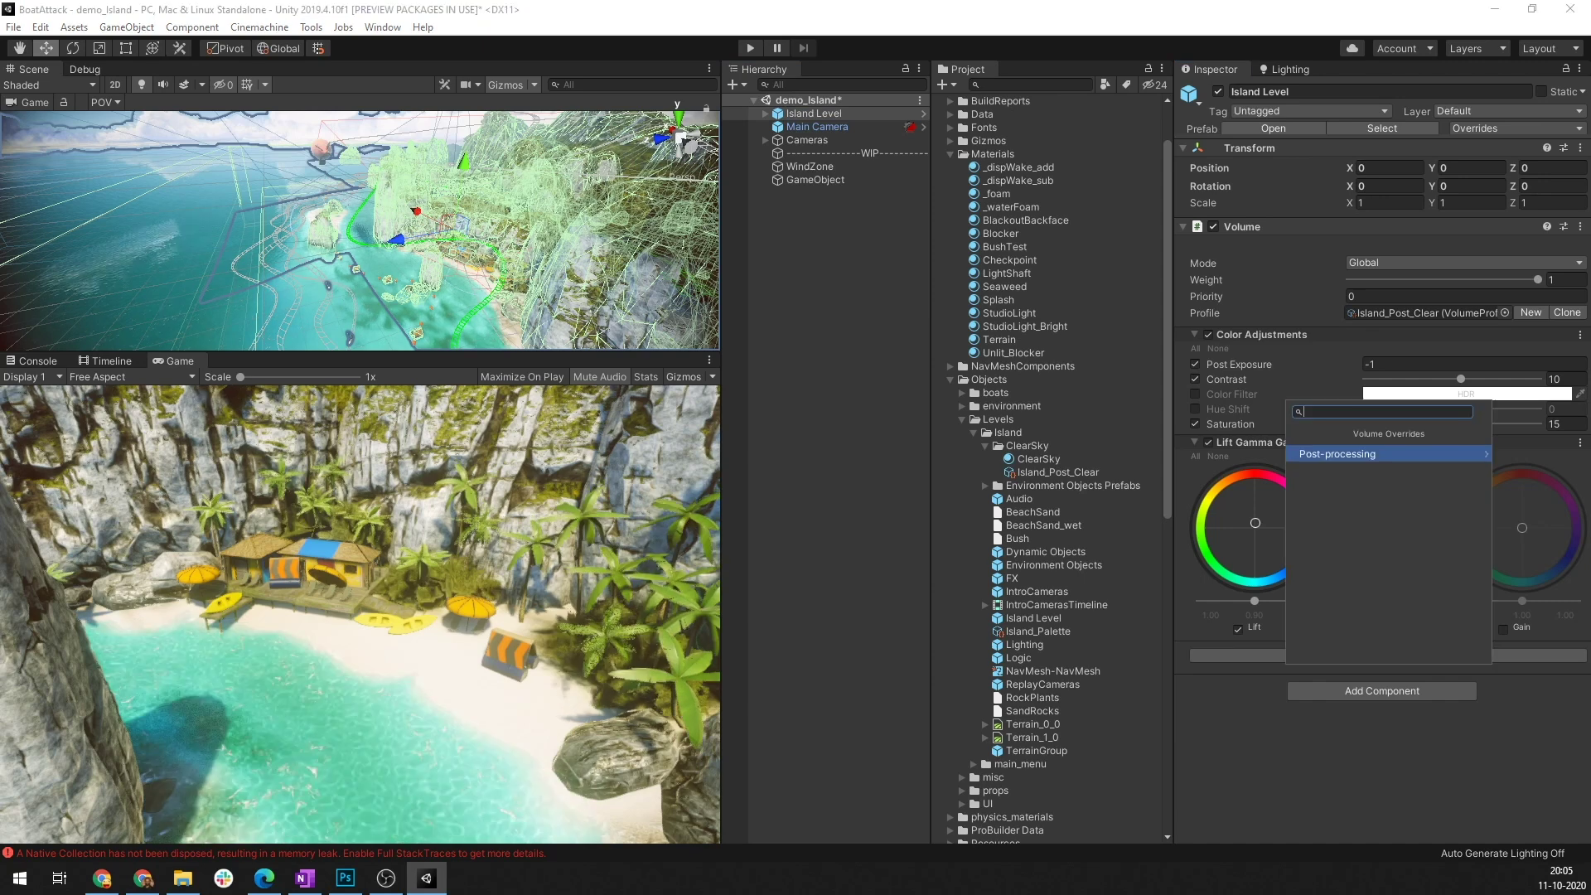
{"action": "key", "text": "Return"}
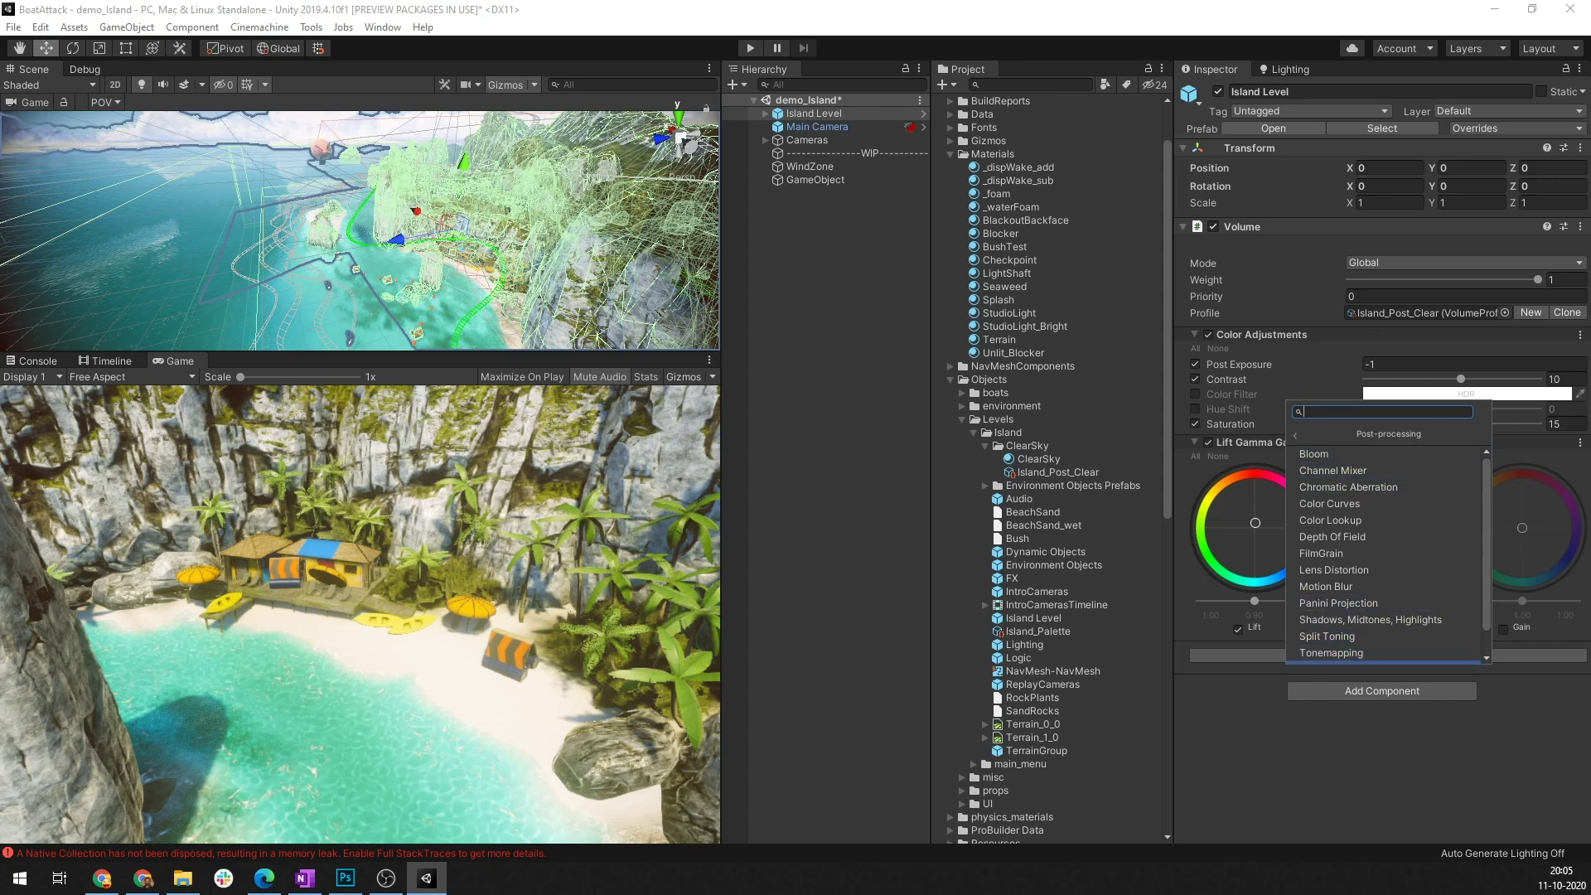
{"action": "key", "text": "Escape"}
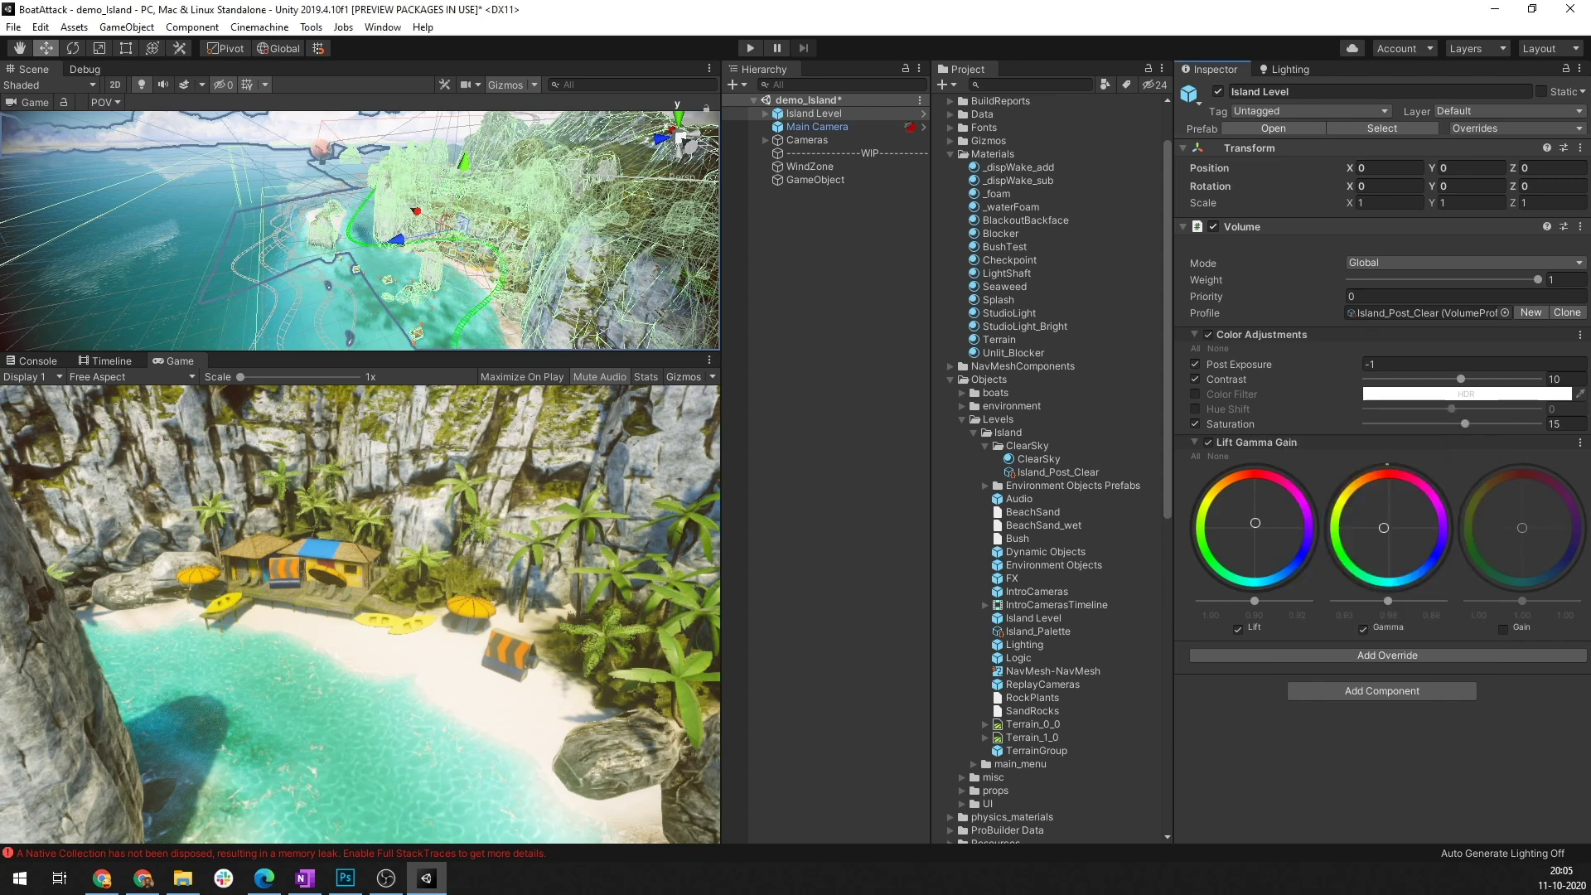